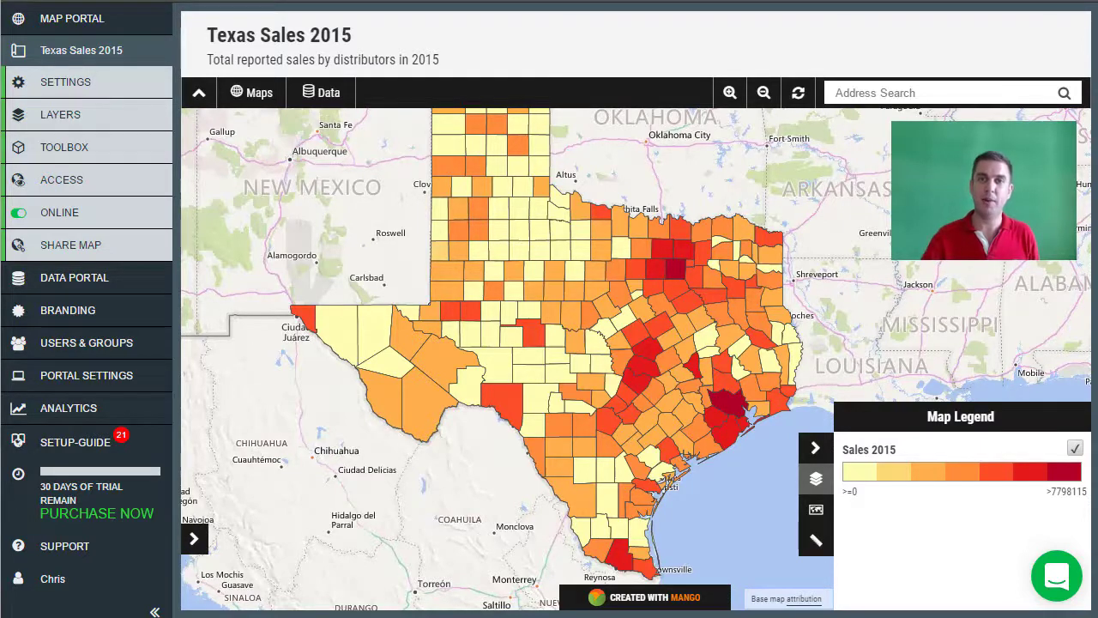
Look through the toolbox's search and analysis, visualization, information and display, and map tool categories.
{"action": "left_click", "coordinate": [135, 159]}
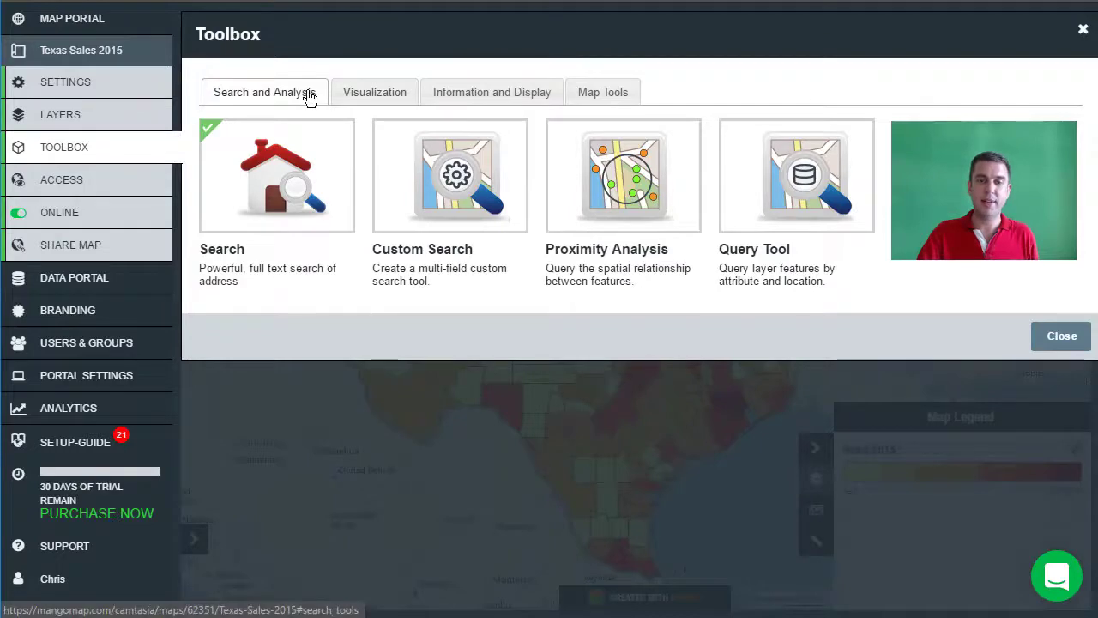
{"action": "left_click", "coordinate": [352, 100]}
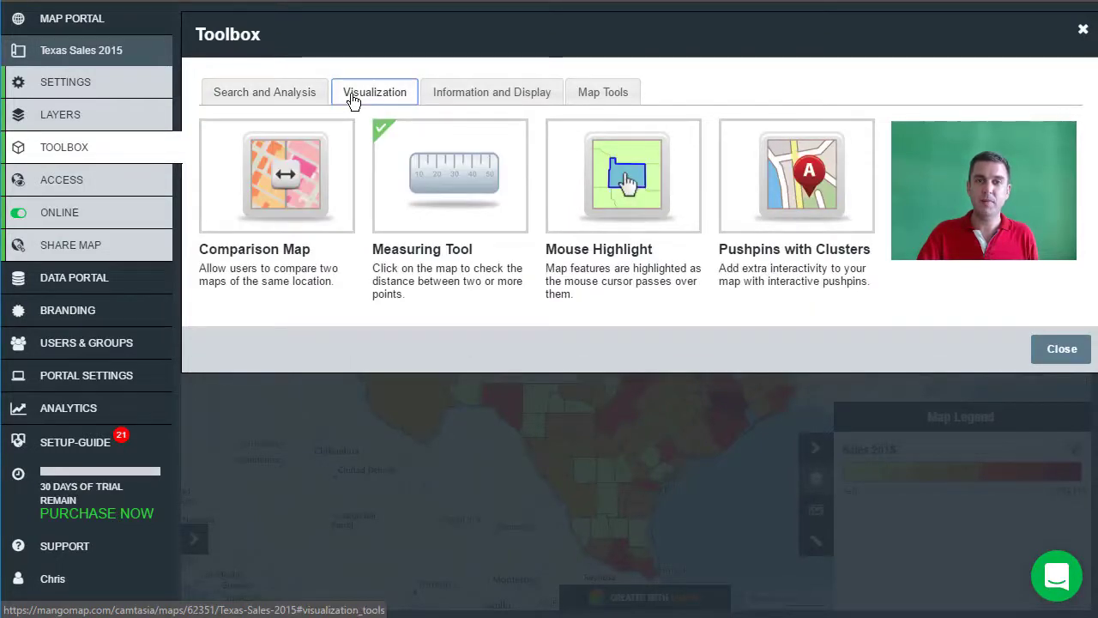
{"action": "left_click", "coordinate": [455, 98]}
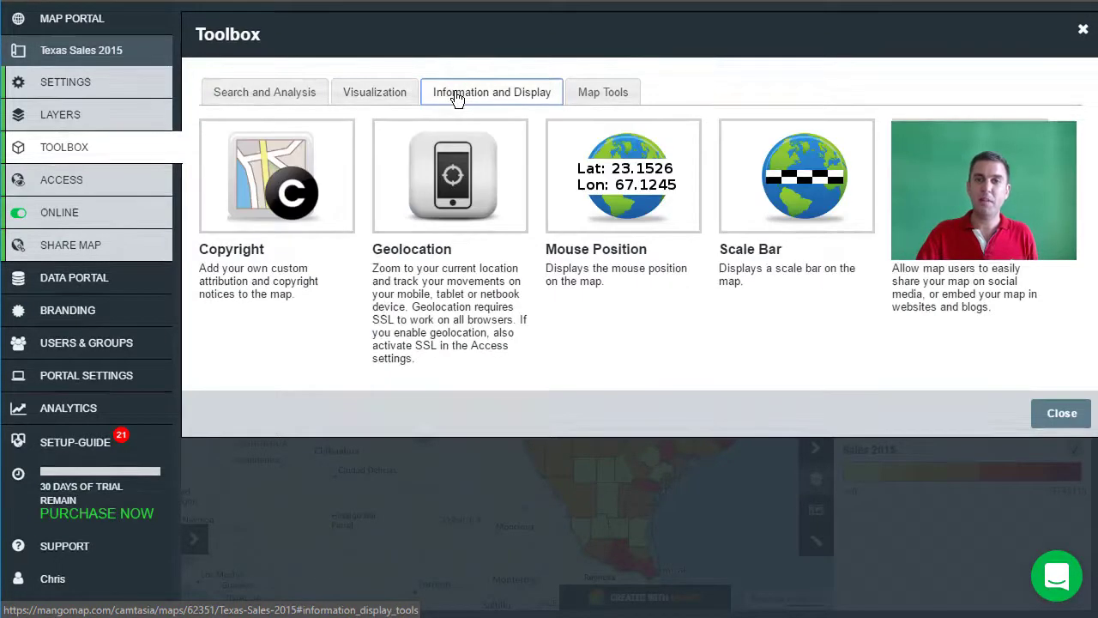
{"action": "left_click", "coordinate": [603, 98]}
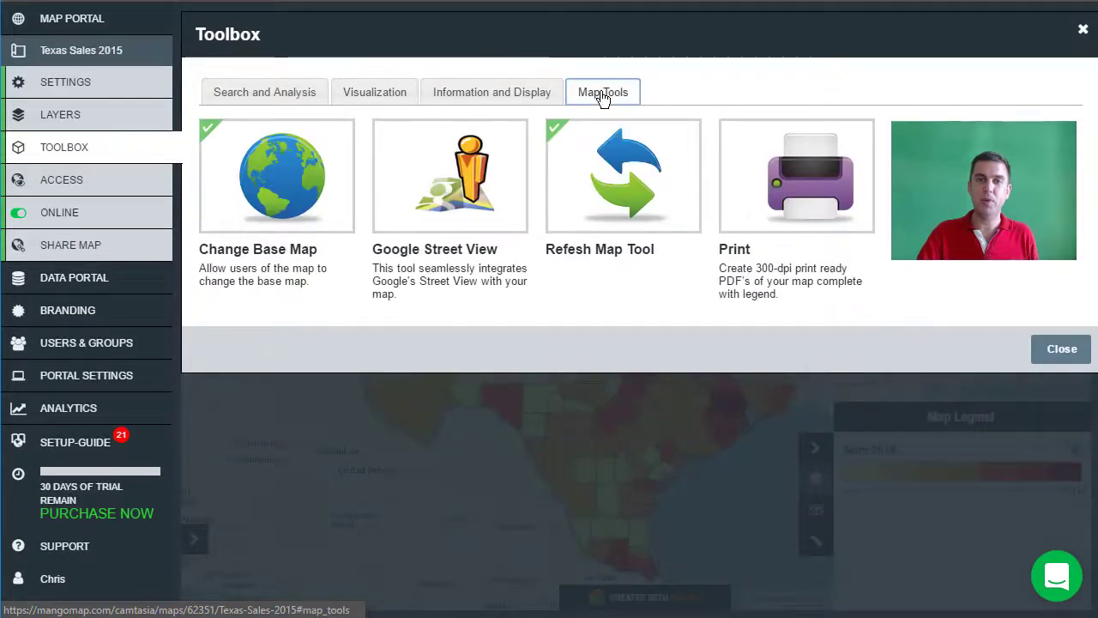
In the Search tool's settings, enable data search for the Sales 2015 layer, make it the default search and save.
{"action": "left_click", "coordinate": [265, 98]}
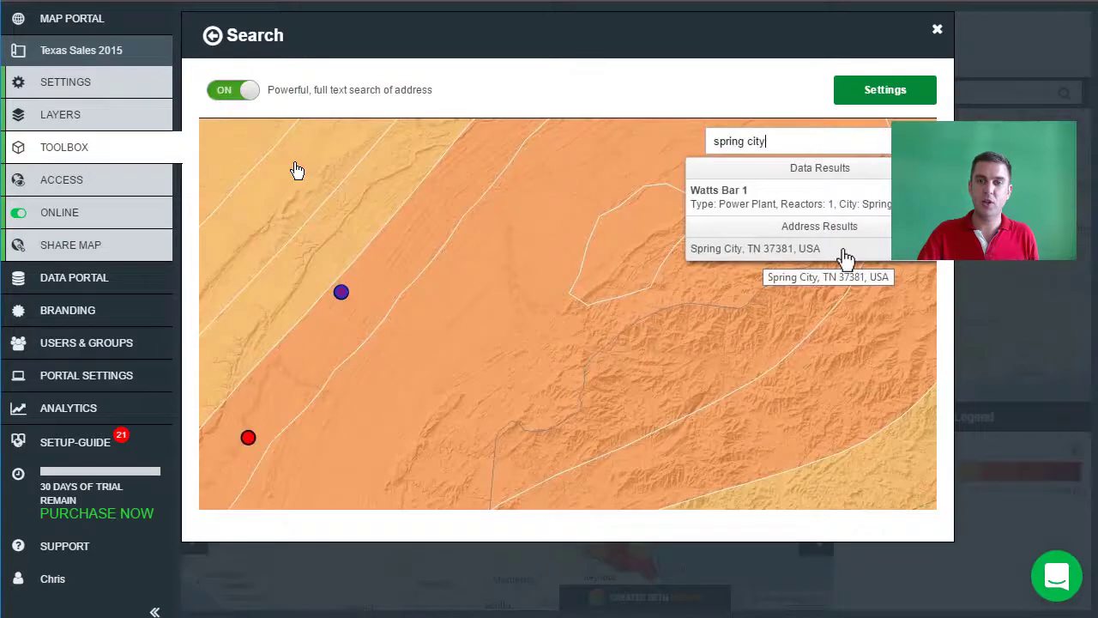
{"action": "left_click", "coordinate": [882, 96]}
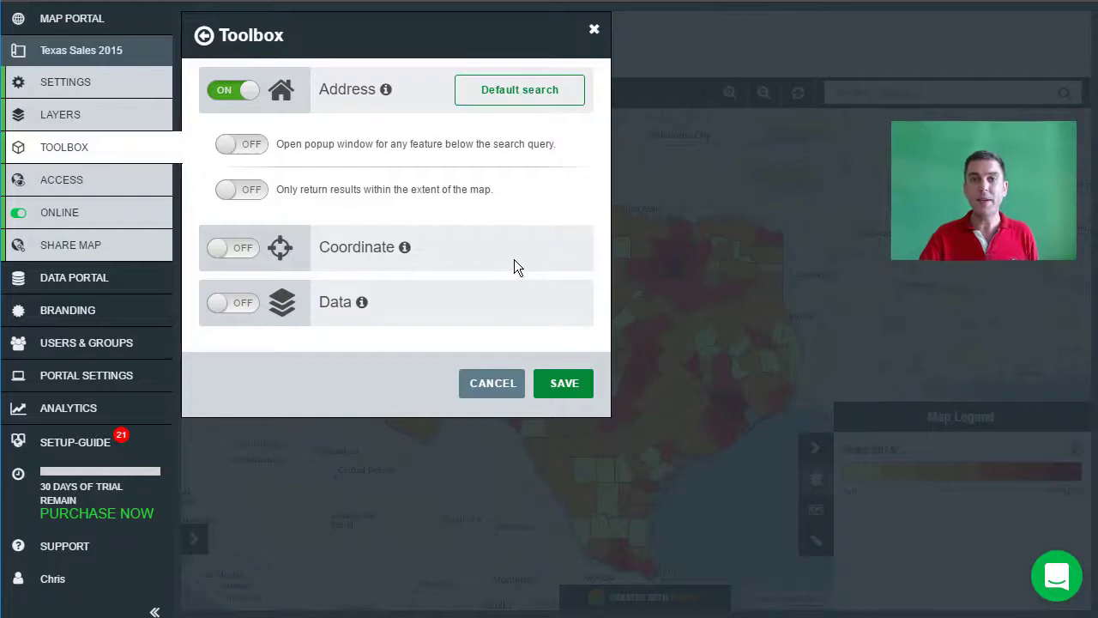
{"action": "left_click", "coordinate": [232, 304]}
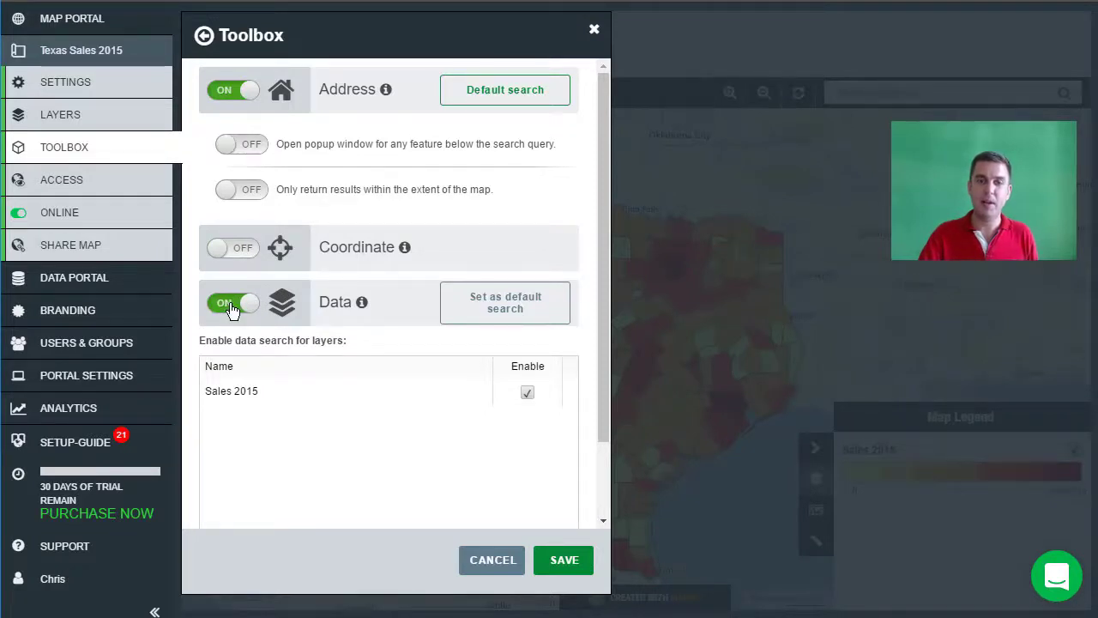
{"action": "left_click", "coordinate": [483, 307]}
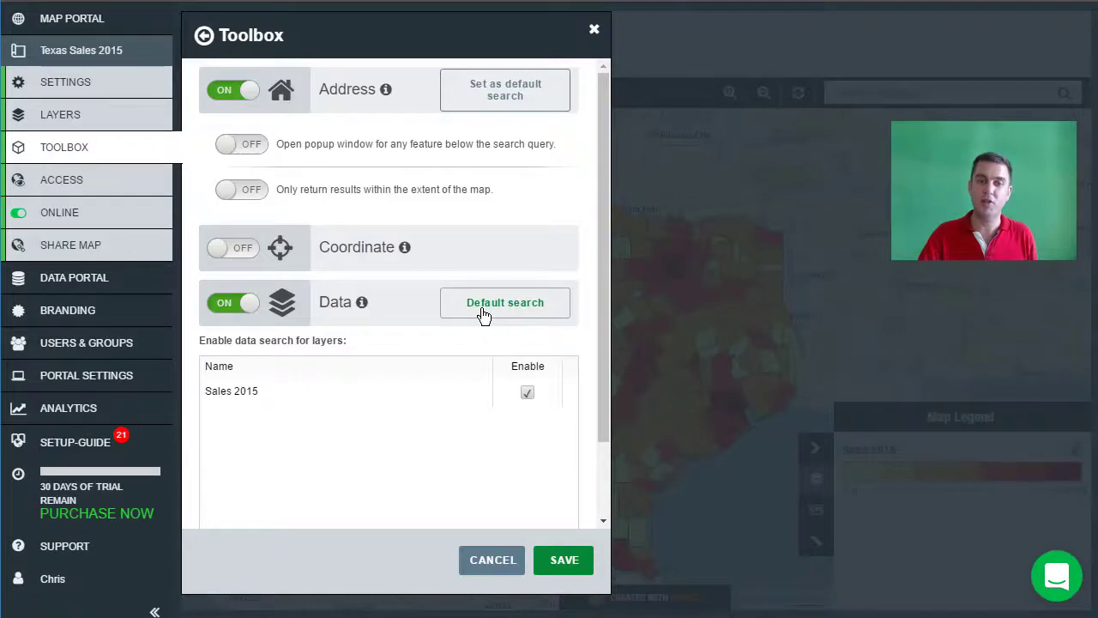
{"action": "left_click", "coordinate": [566, 561]}
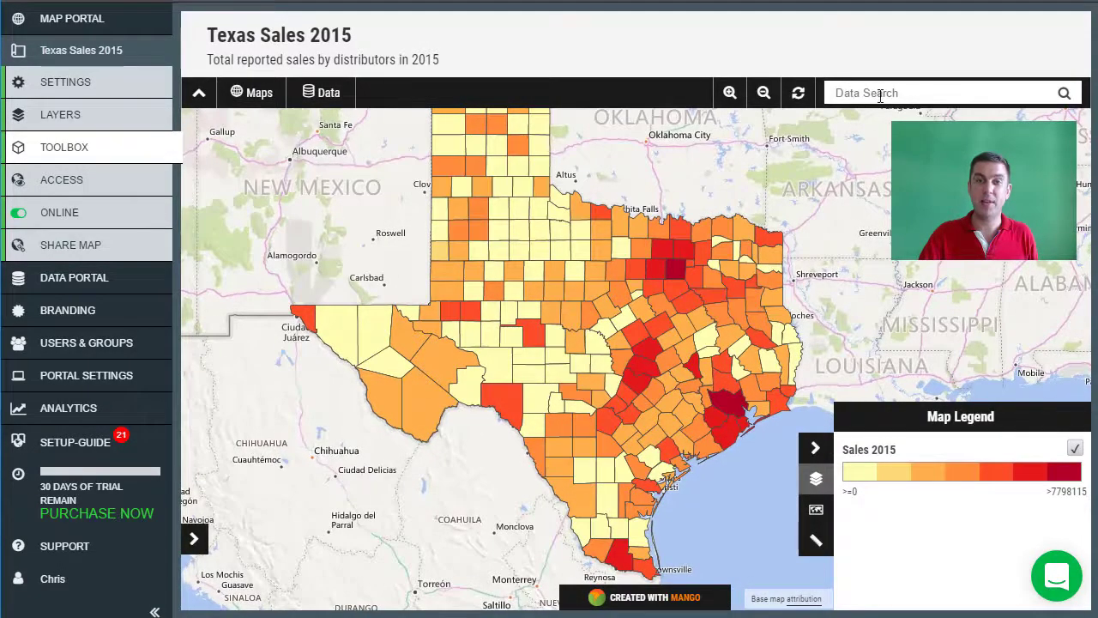
Turn on the Print tool in the map's toolbox.
{"action": "left_click", "coordinate": [49, 149]}
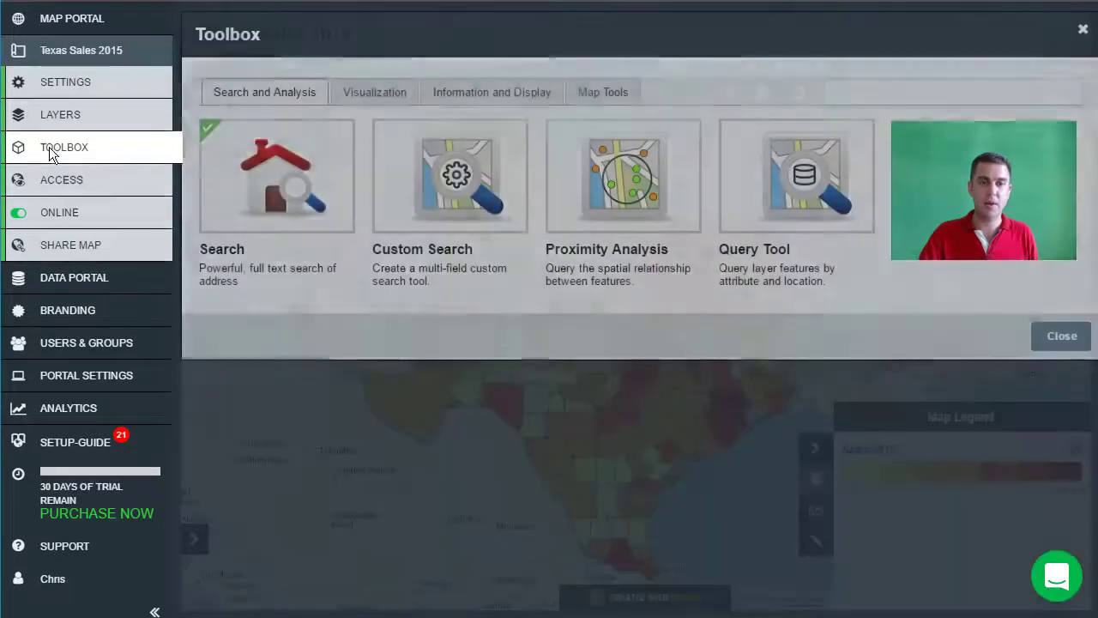
{"action": "left_click", "coordinate": [599, 97]}
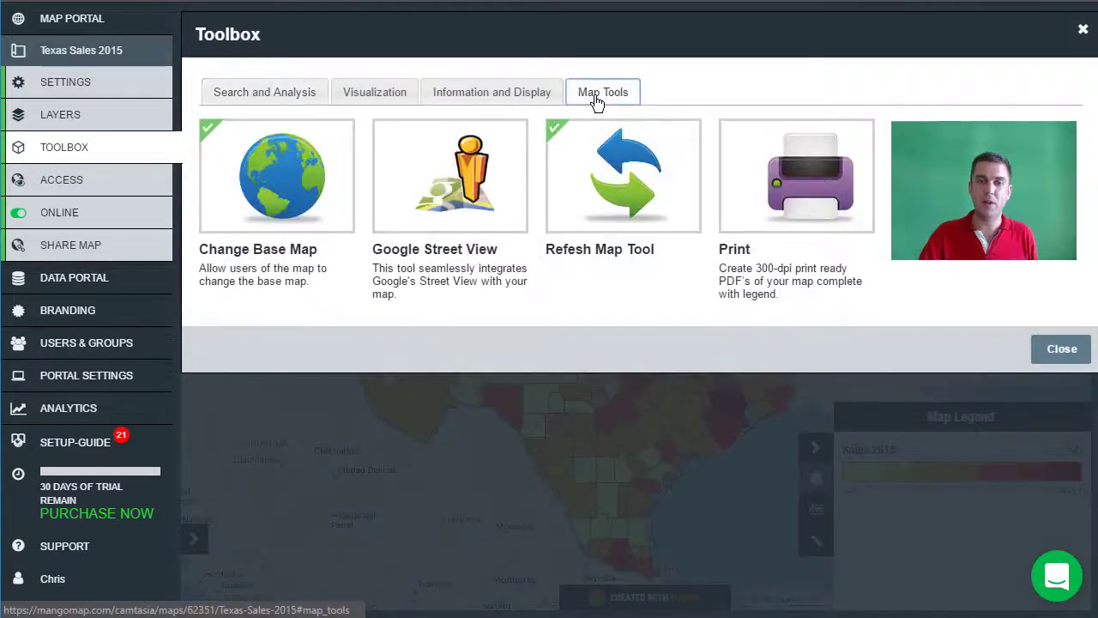
{"action": "left_click", "coordinate": [799, 201]}
{"action": "left_click", "coordinate": [243, 88]}
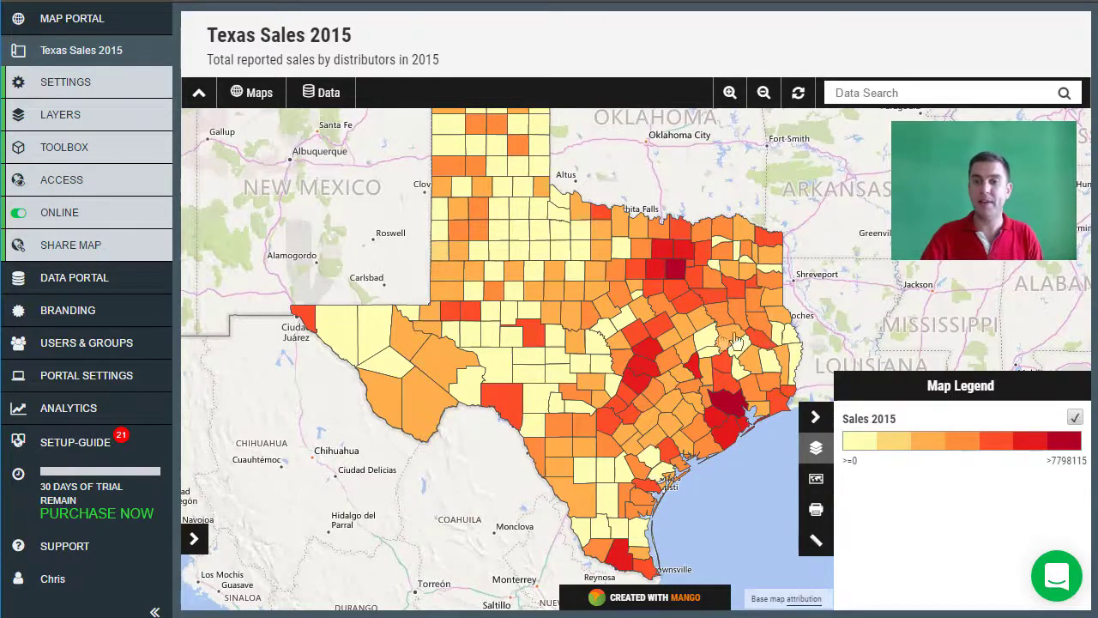
Search the map data for Comal and zoom to the matching county with its details.
{"action": "left_click", "coordinate": [878, 93]}
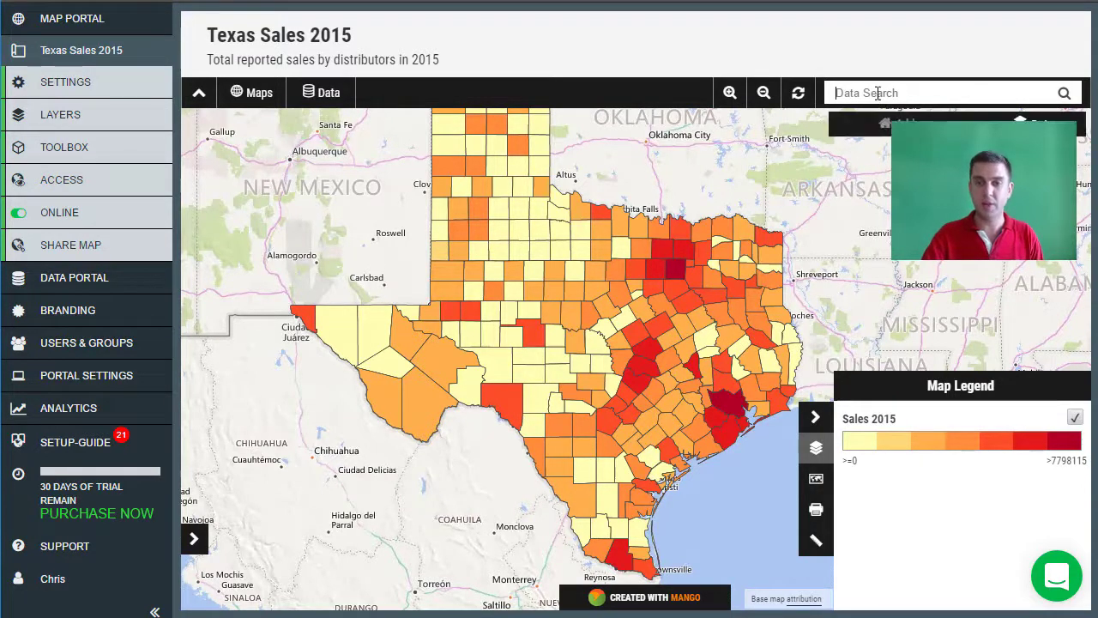
{"action": "type", "text": "C"}
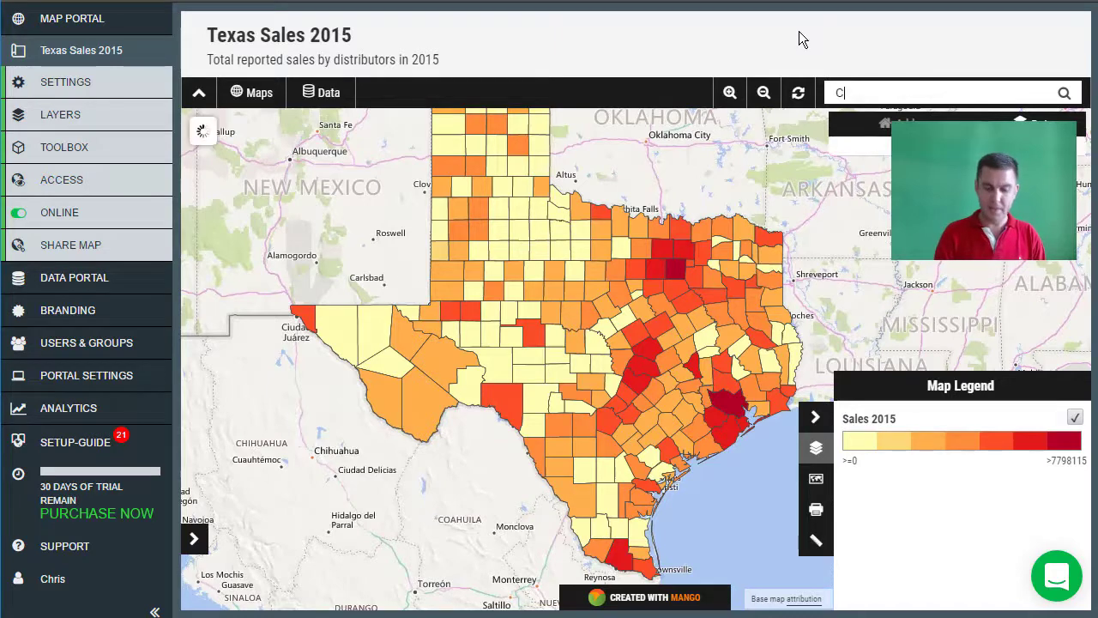
{"action": "type", "text": "omal"}
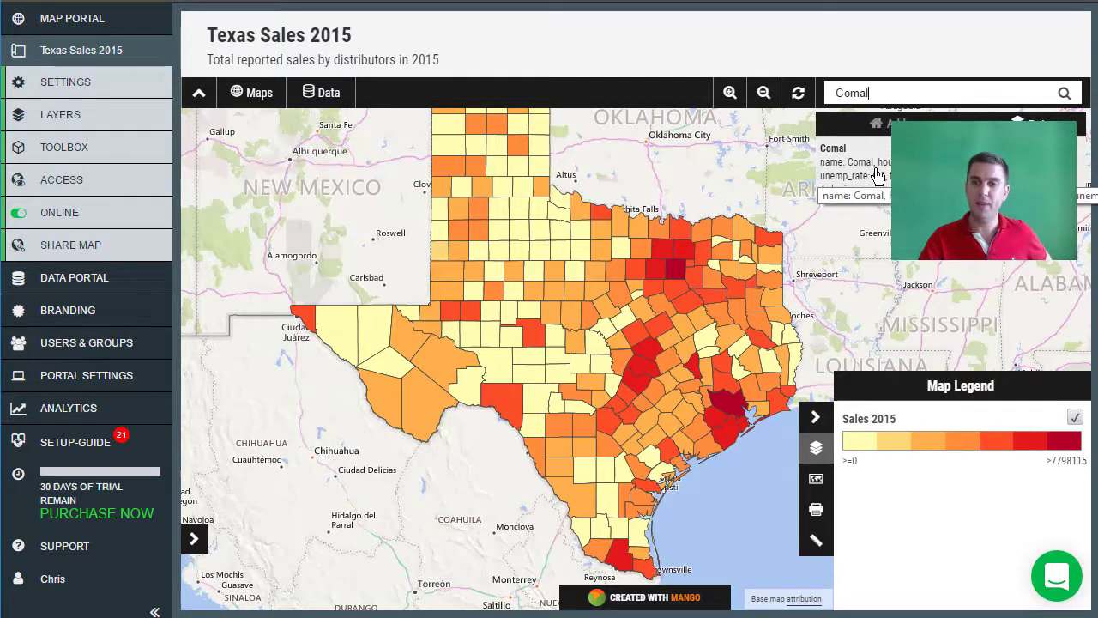
{"action": "left_click", "coordinate": [877, 175]}
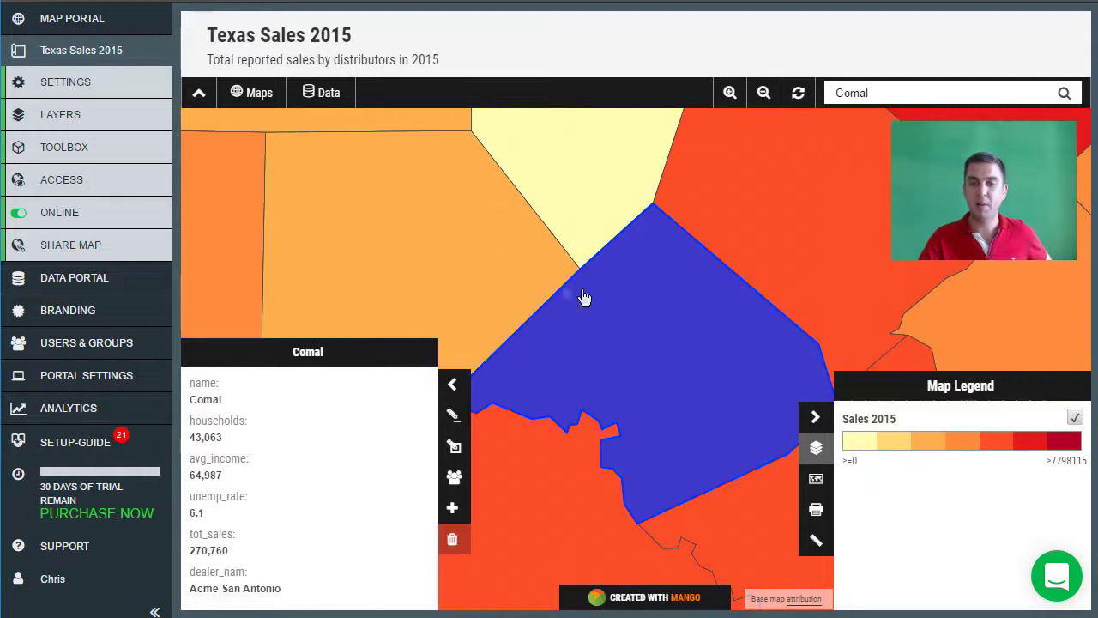
Generate a print of the current Comal map area, download the PDF with title and legend, and return to the map.
{"action": "left_click_drag", "start_coordinate": [608, 301], "coordinate": [592, 296]}
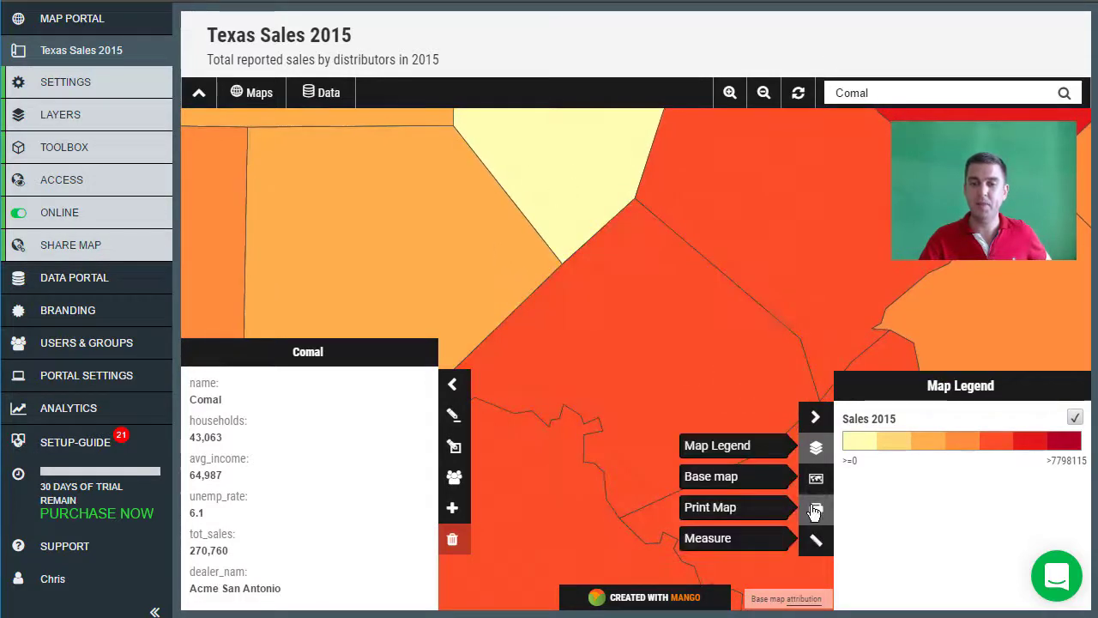
{"action": "left_click", "coordinate": [816, 509]}
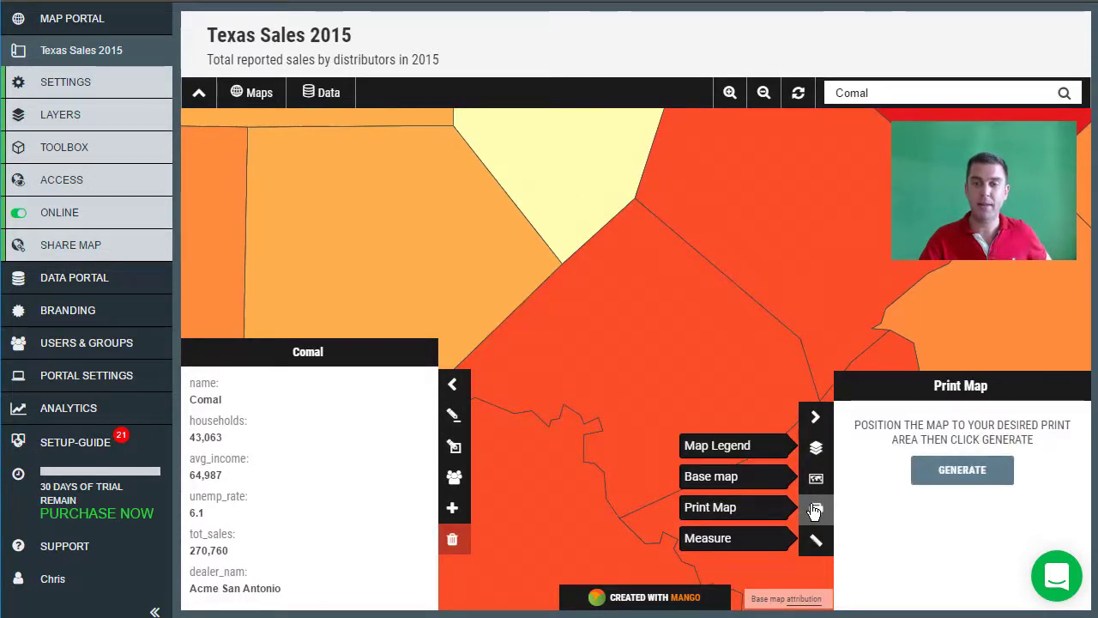
{"action": "left_click", "coordinate": [944, 471]}
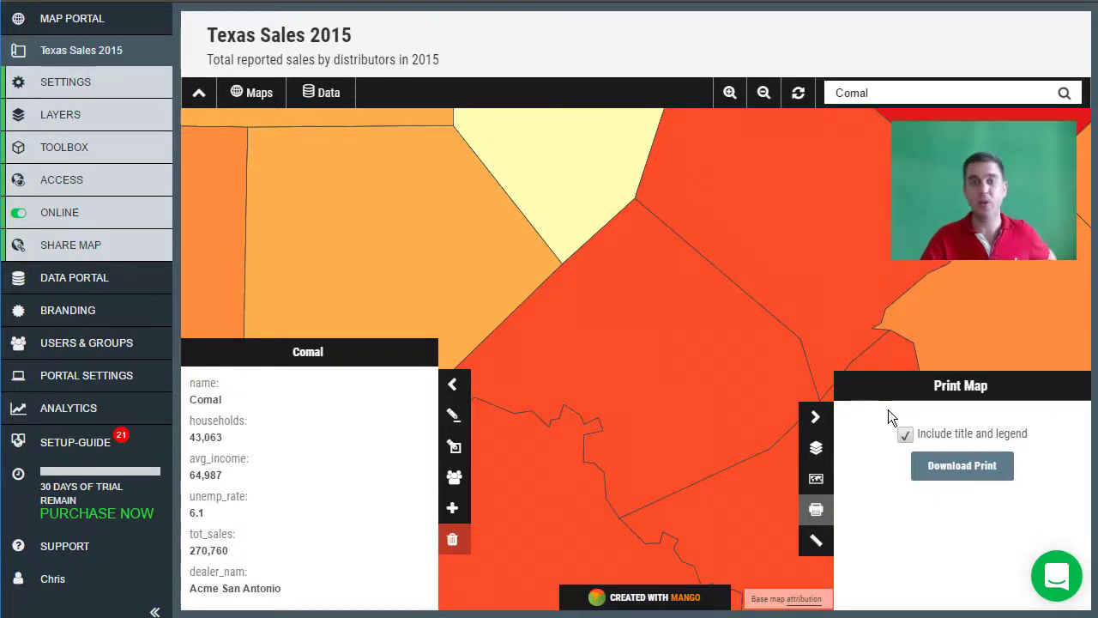
{"action": "left_click", "coordinate": [940, 468]}
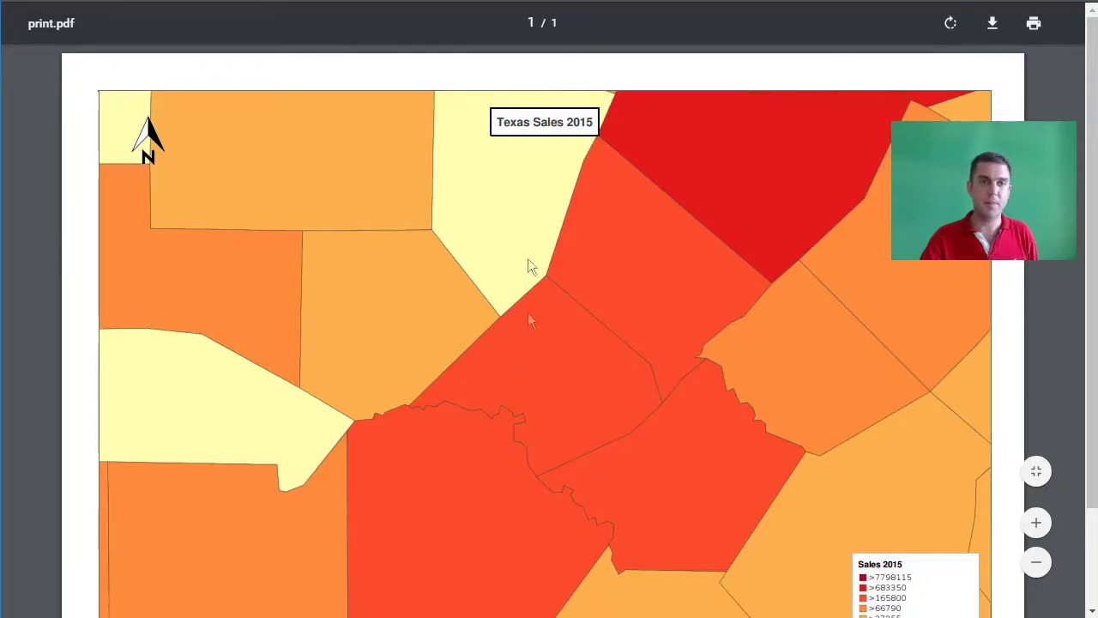
{"action": "left_click", "coordinate": [300, 0]}
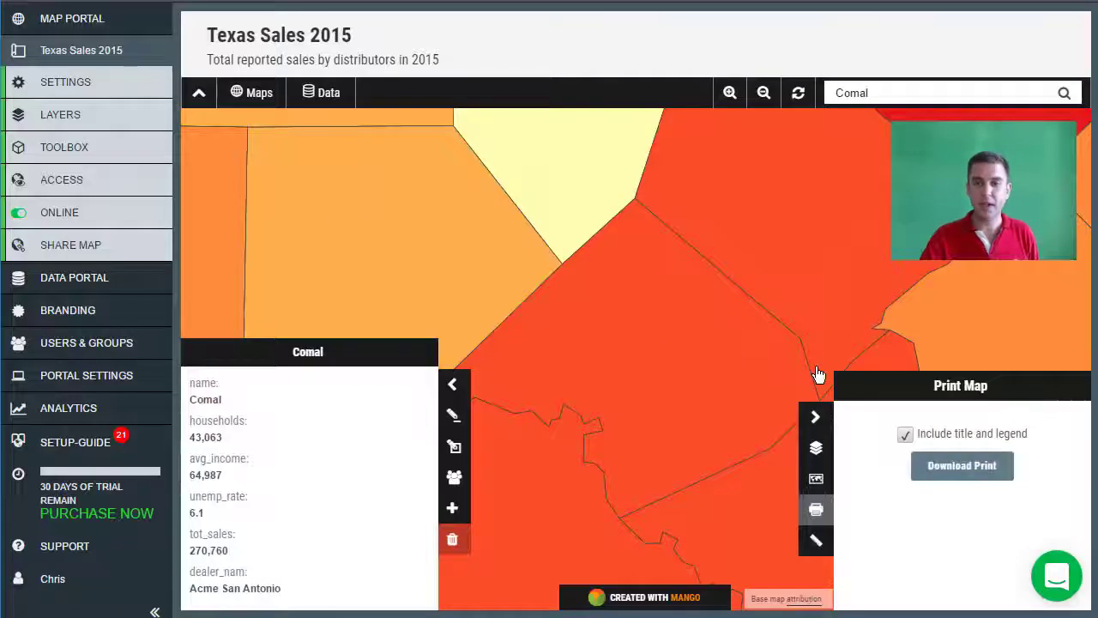
Hide the print options and Comal details, show the map legend again and reset the map to its initial Texas extent.
{"action": "left_click", "coordinate": [815, 417]}
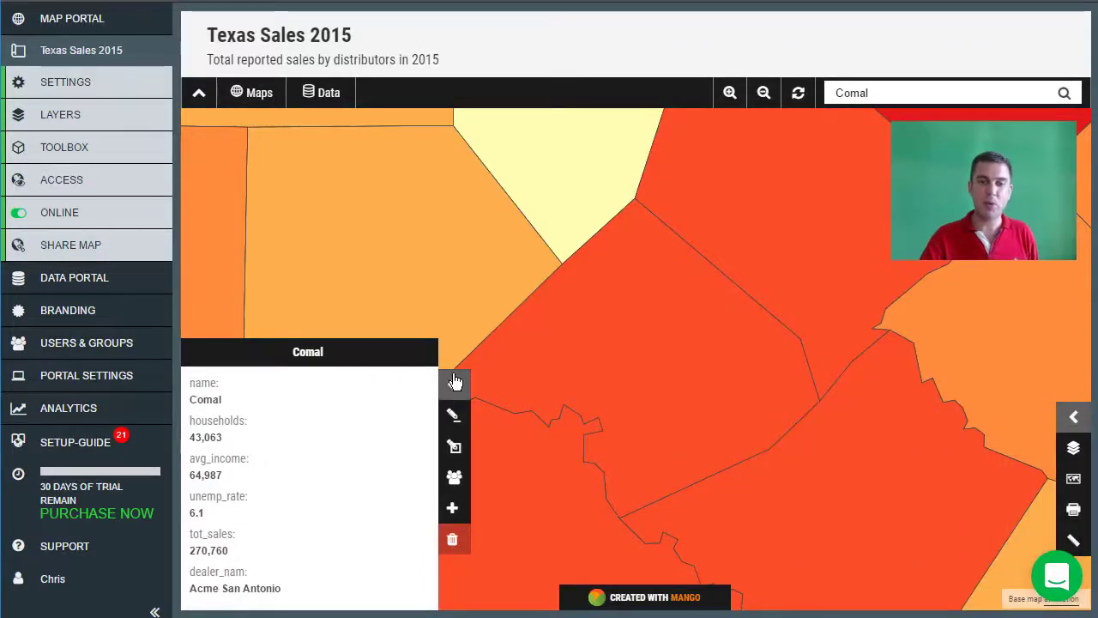
{"action": "left_click", "coordinate": [456, 381]}
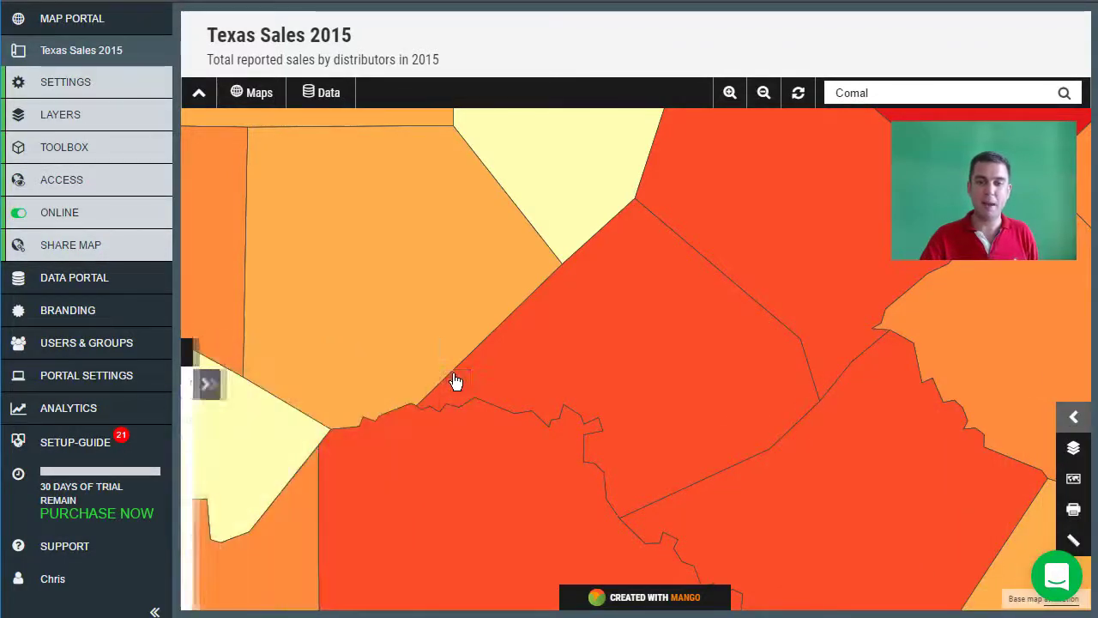
{"action": "left_click", "coordinate": [1074, 447]}
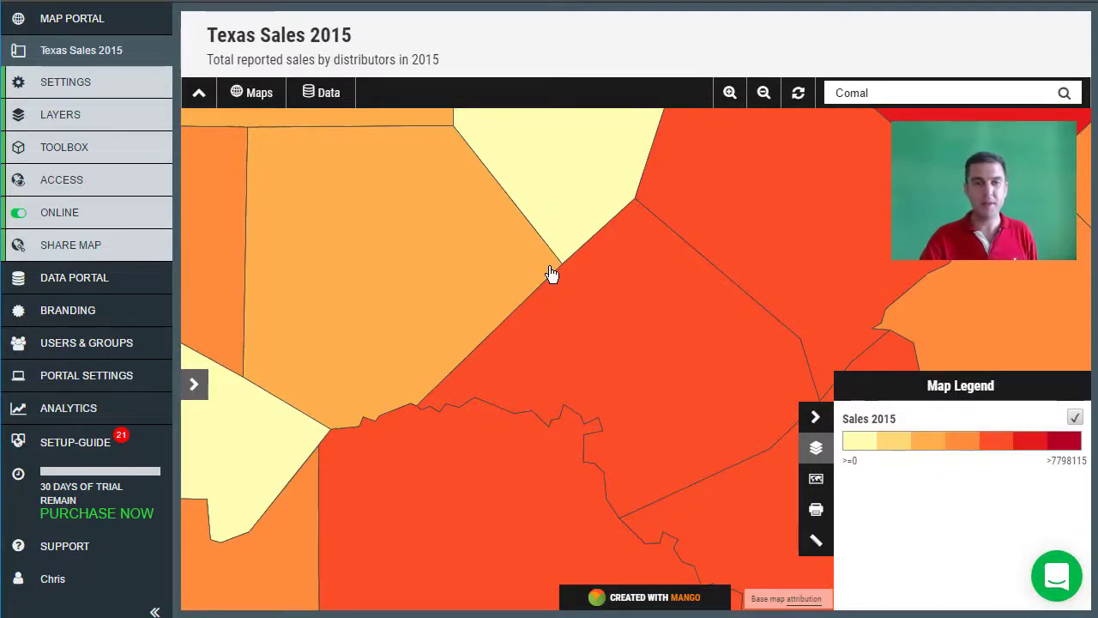
{"action": "left_click", "coordinate": [800, 93]}
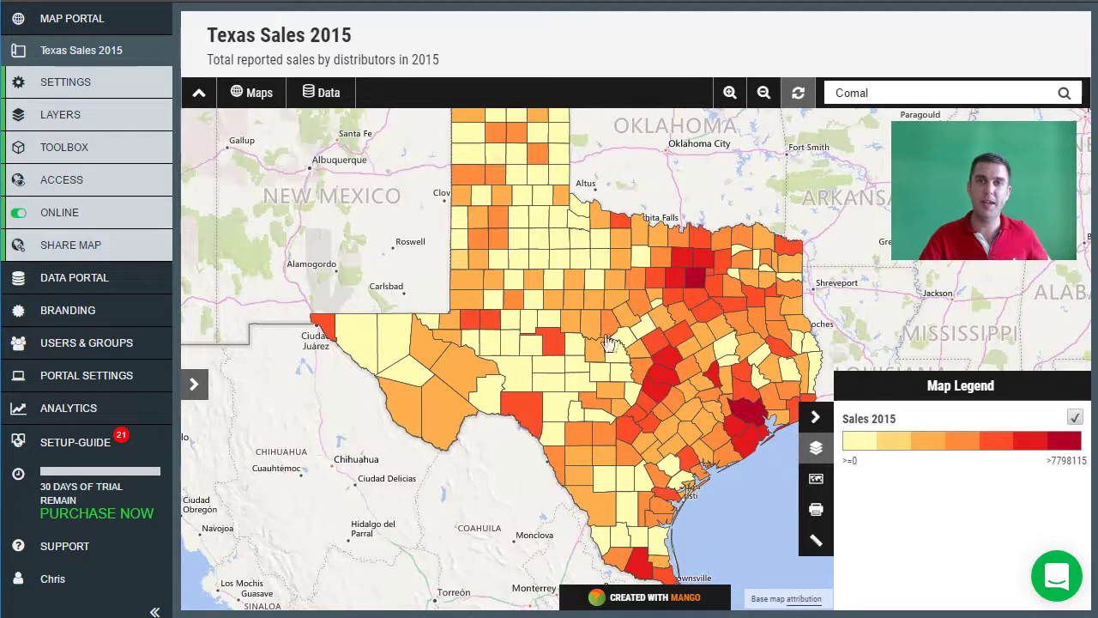
Start adding a map layer by uploading the dealer_locations shapefile's .dbf, .prj, .shp and .shx files.
{"action": "left_click", "coordinate": [49, 113]}
{"action": "left_click", "coordinate": [326, 139]}
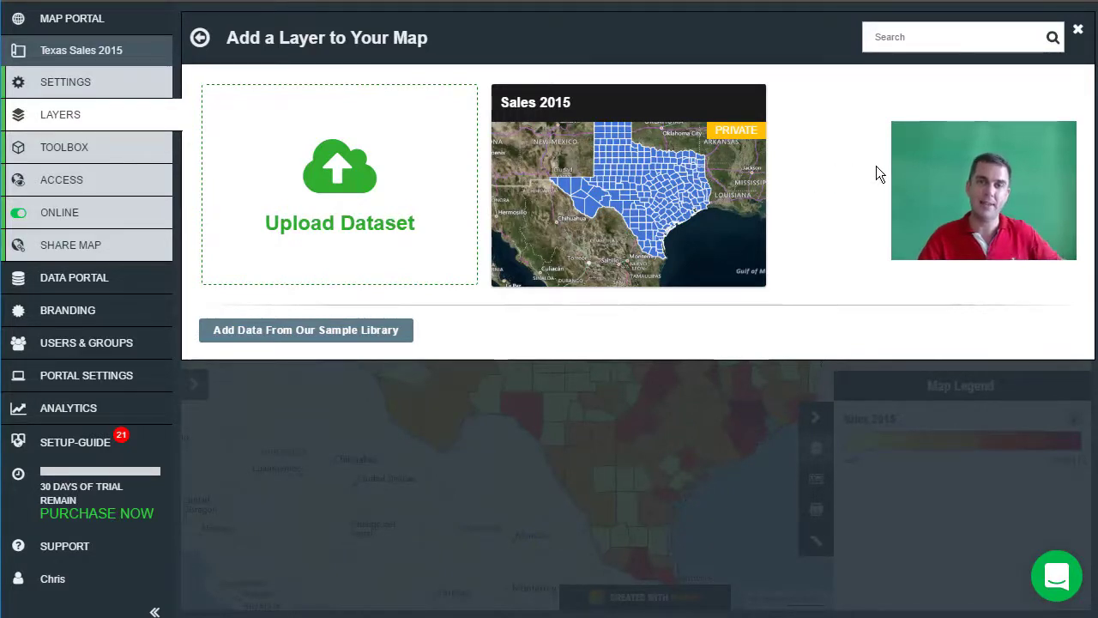
{"action": "left_click", "coordinate": [334, 186]}
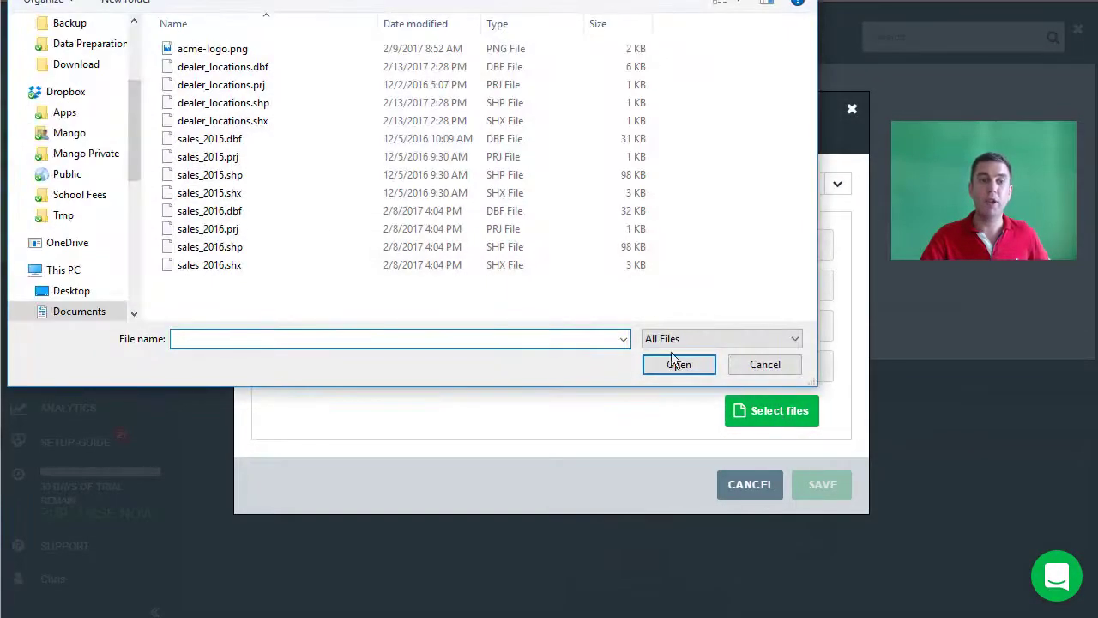
{"action": "left_click", "coordinate": [242, 76]}
{"action": "left_click", "coordinate": [225, 85], "text": "ctrl"}
{"action": "left_click", "coordinate": [224, 103], "text": "ctrl"}
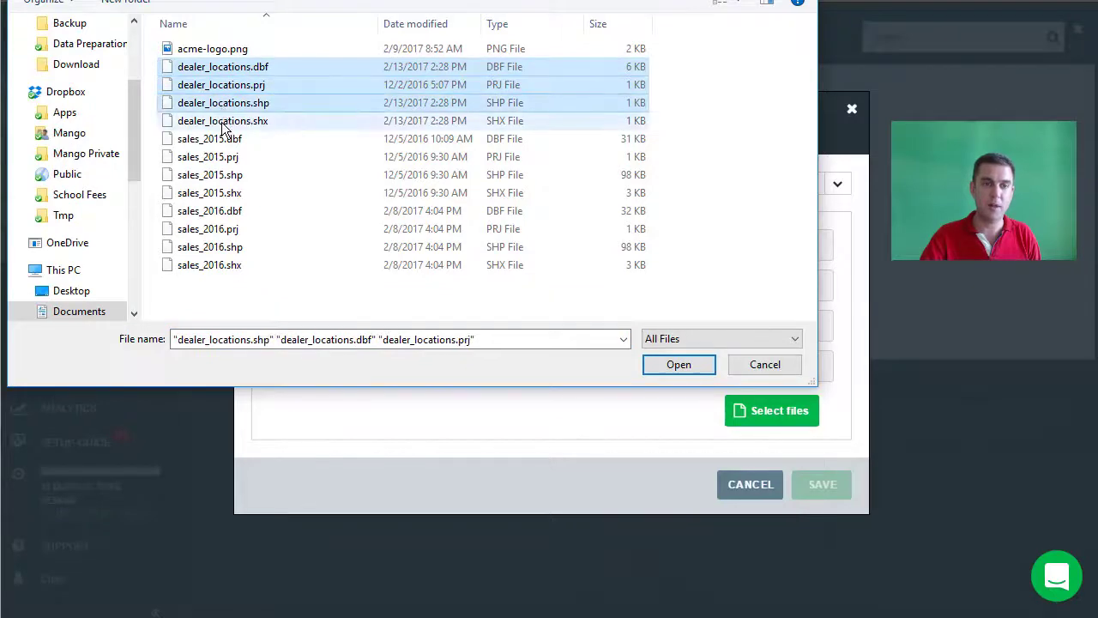
{"action": "left_click", "coordinate": [223, 122], "text": "ctrl"}
{"action": "left_click", "coordinate": [654, 364]}
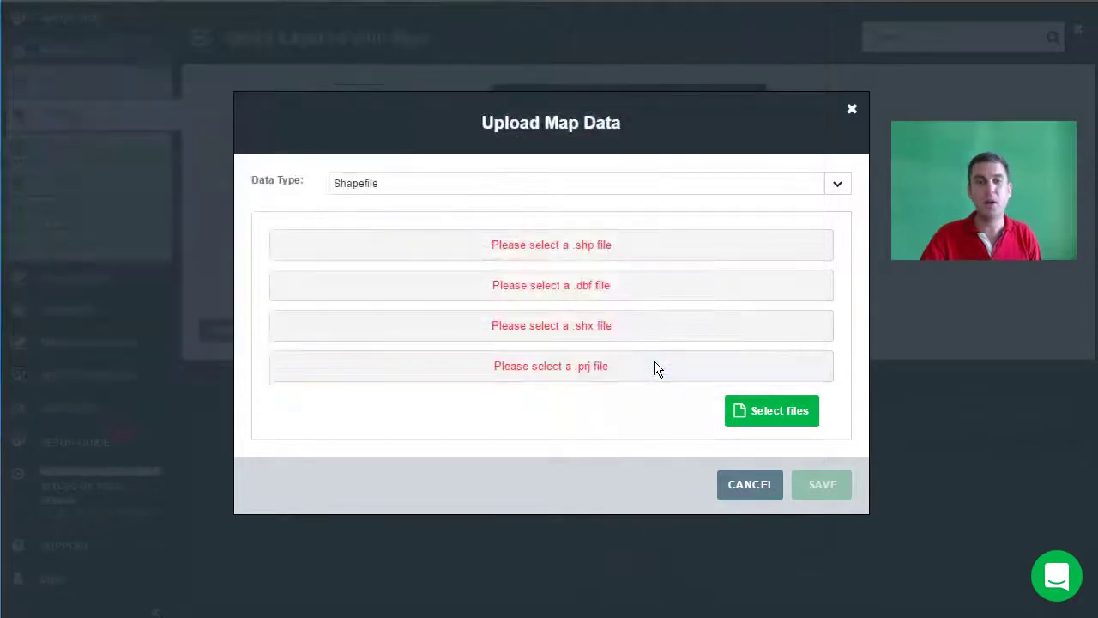
Name the uploaded dataset Dealer Locations, save it as a map layer and close its layer settings.
{"action": "double_click", "coordinate": [346, 248]}
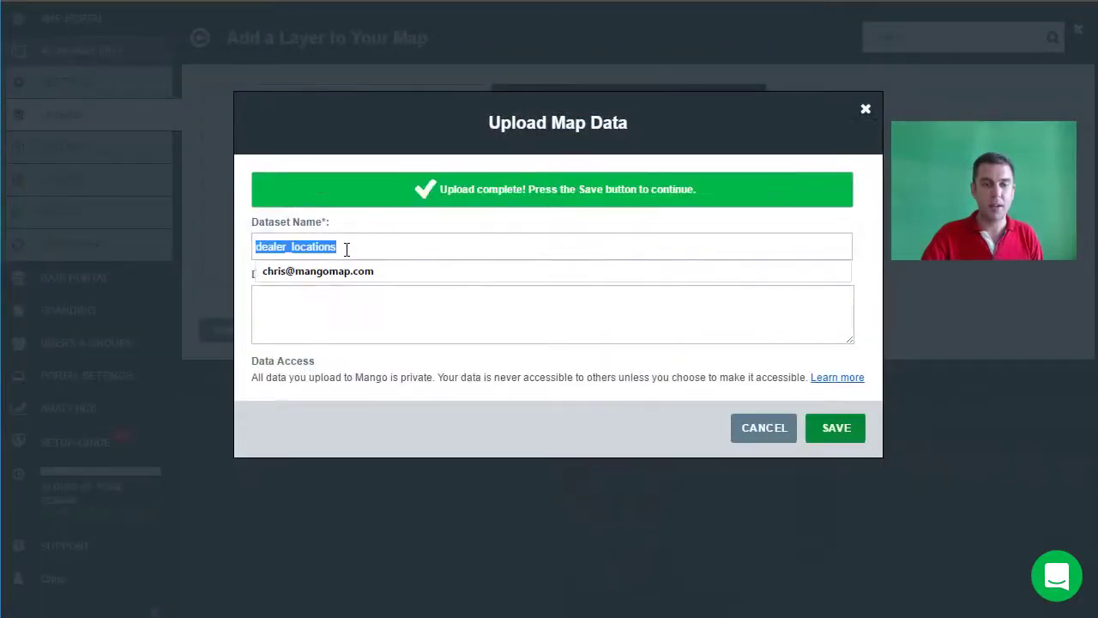
{"action": "type", "text": "D"}
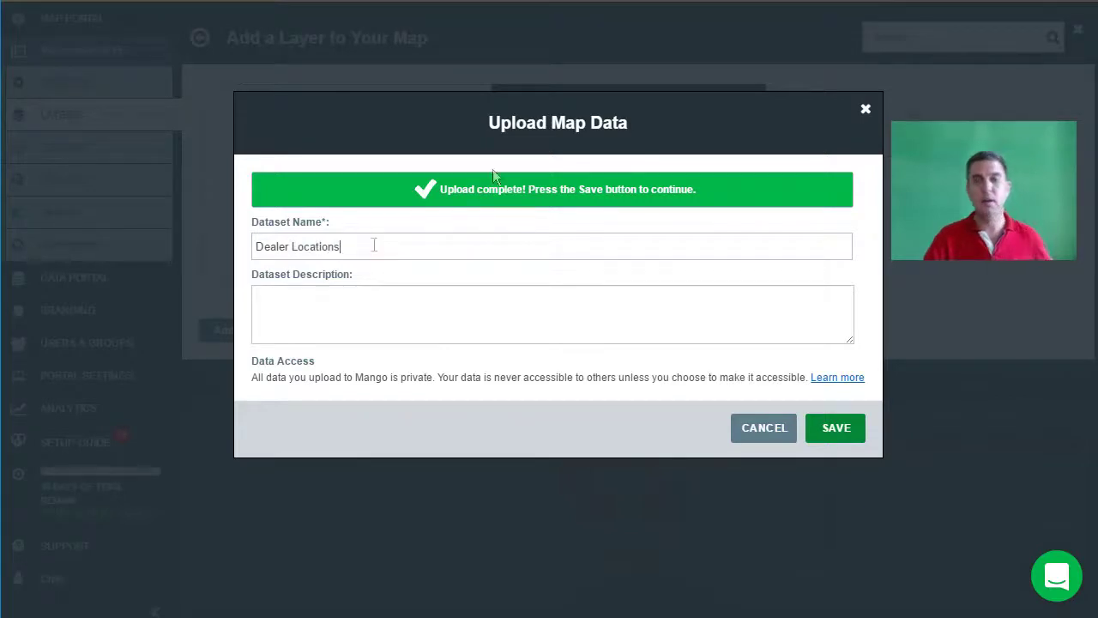
{"action": "left_click", "coordinate": [832, 429]}
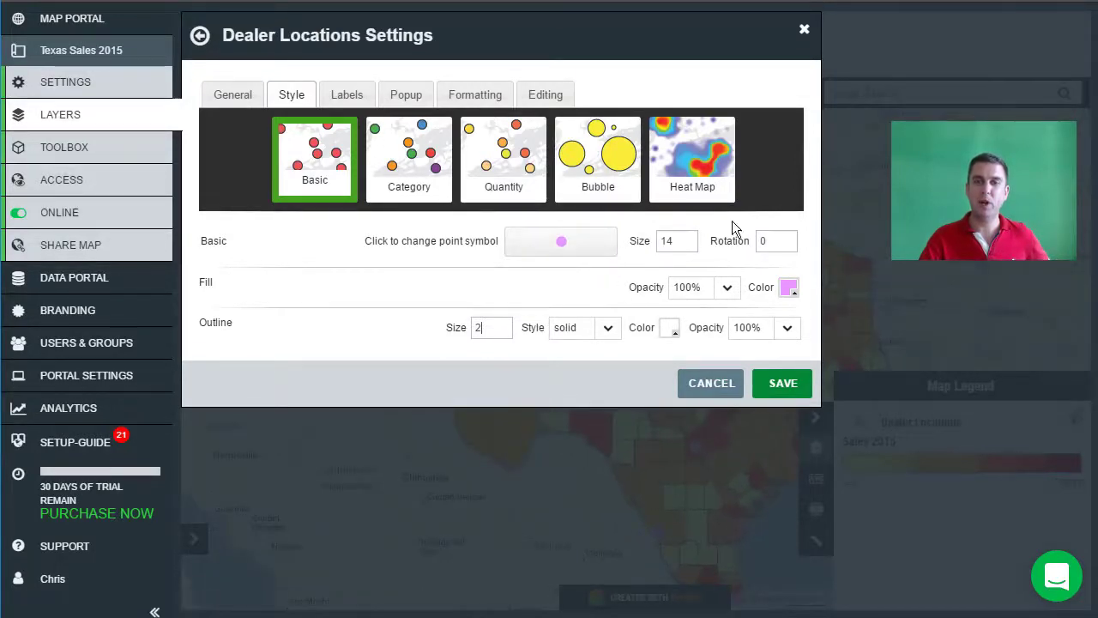
{"action": "left_click", "coordinate": [804, 30]}
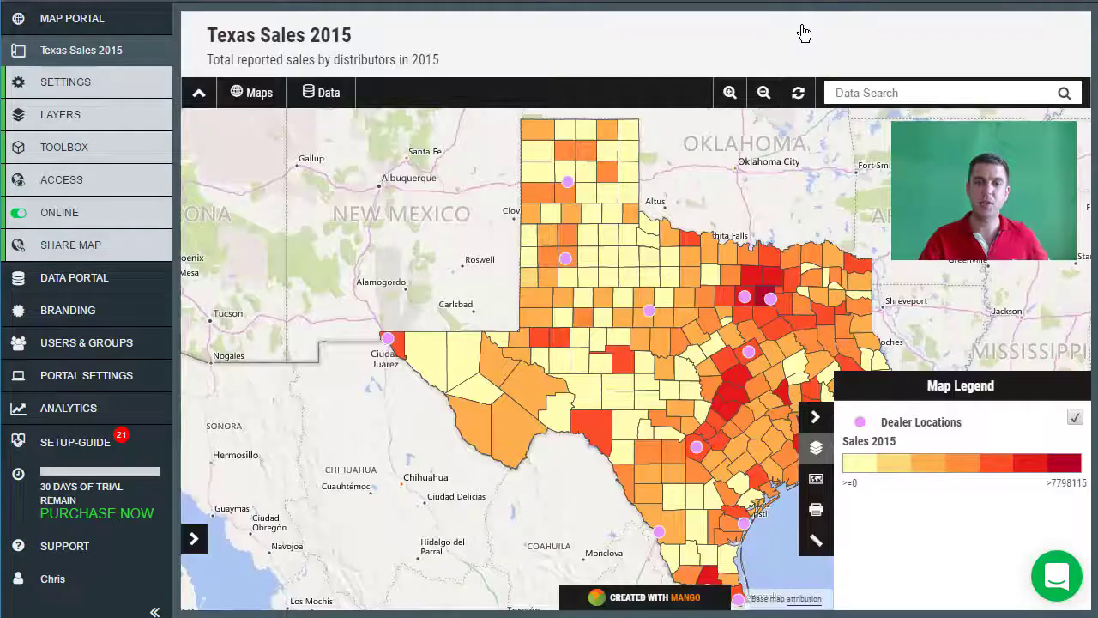
Open the details of the Abilene dealer location on the map.
{"action": "left_click_drag", "start_coordinate": [601, 297], "coordinate": [595, 326]}
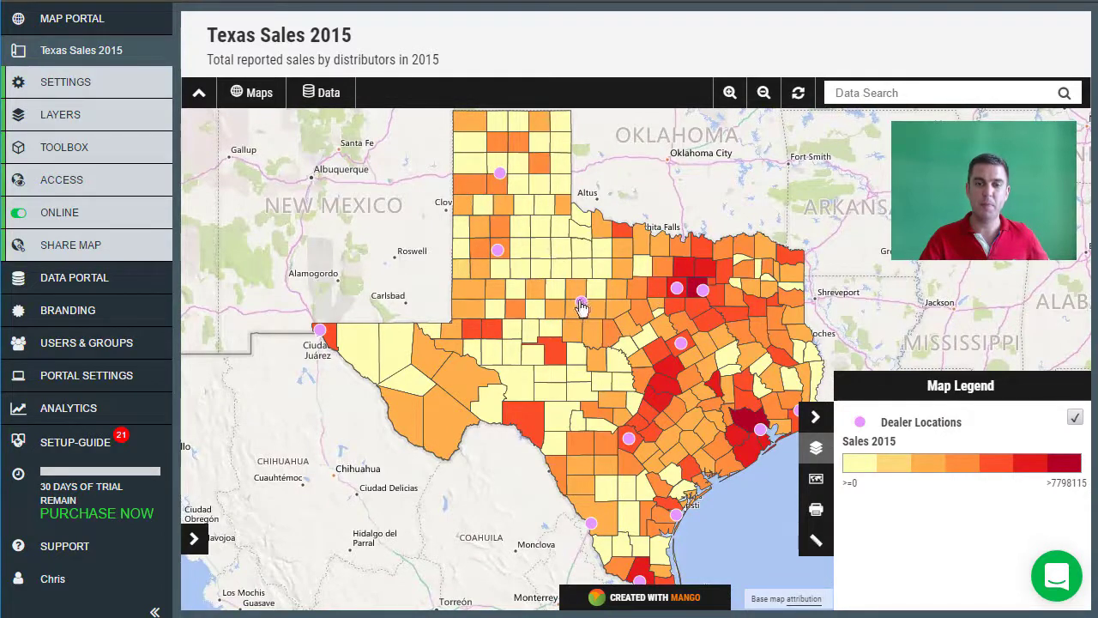
{"action": "left_click", "coordinate": [581, 304]}
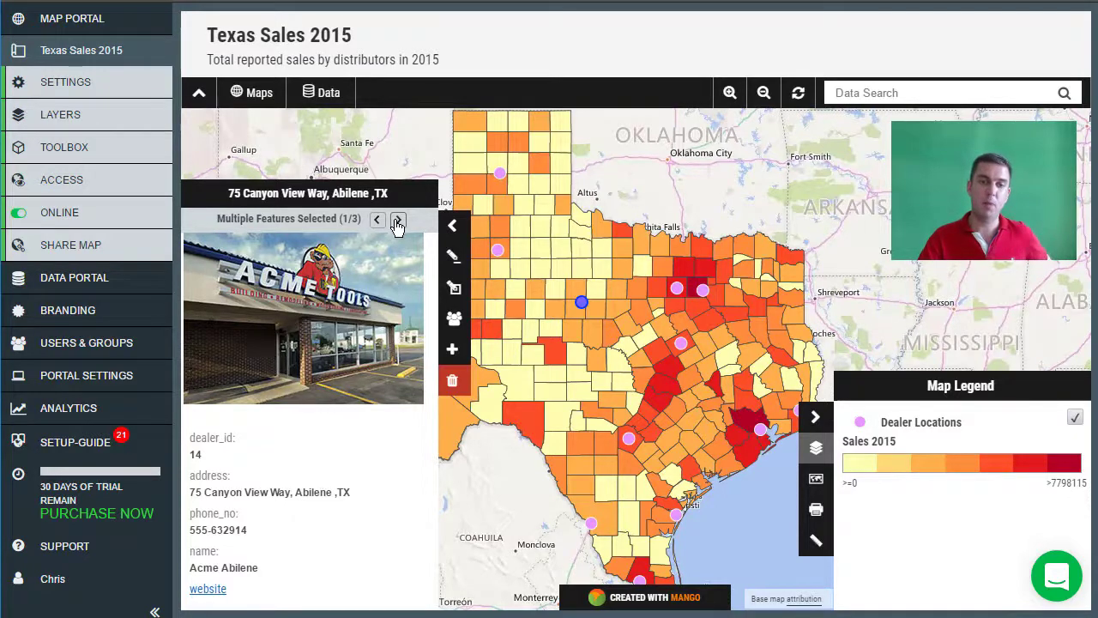
View the next selected feature at the Abilene location, the Taylor county details, and collapse the details display.
{"action": "left_click", "coordinate": [398, 222]}
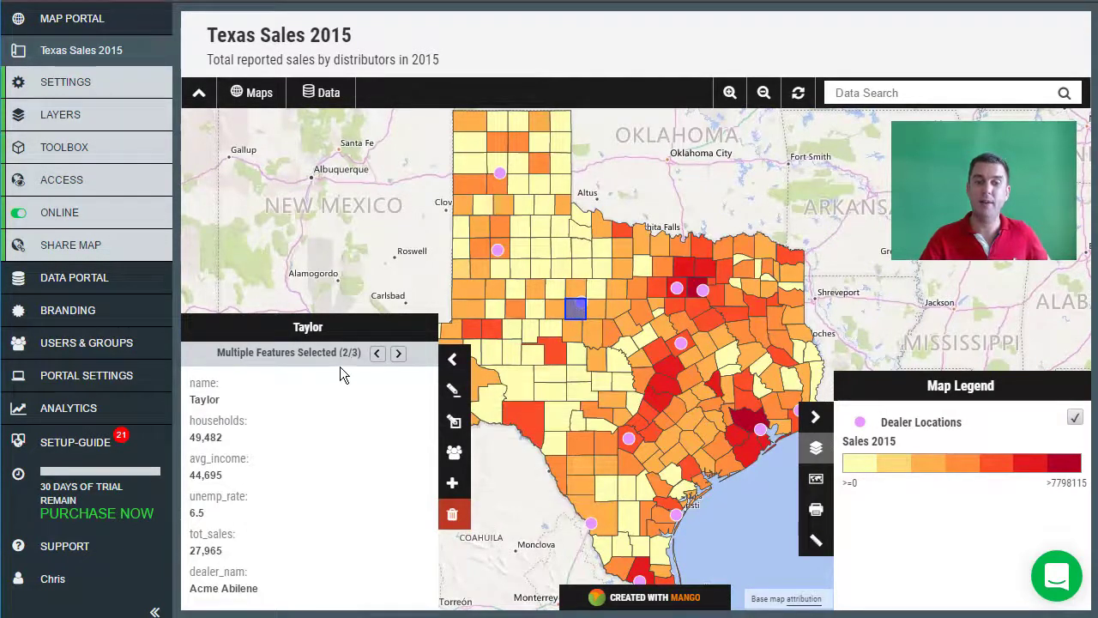
{"action": "left_click", "coordinate": [456, 361]}
Turn on layer labels for Dealer Locations with name as the label value, and save the layer settings.
{"action": "left_click", "coordinate": [60, 114]}
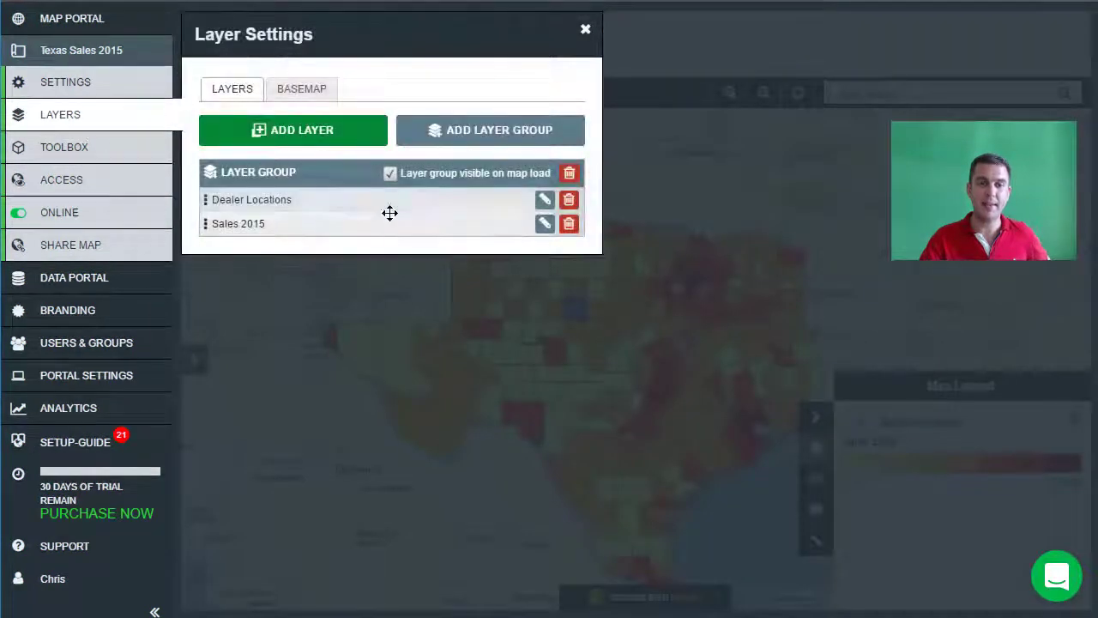
{"action": "left_click", "coordinate": [545, 199]}
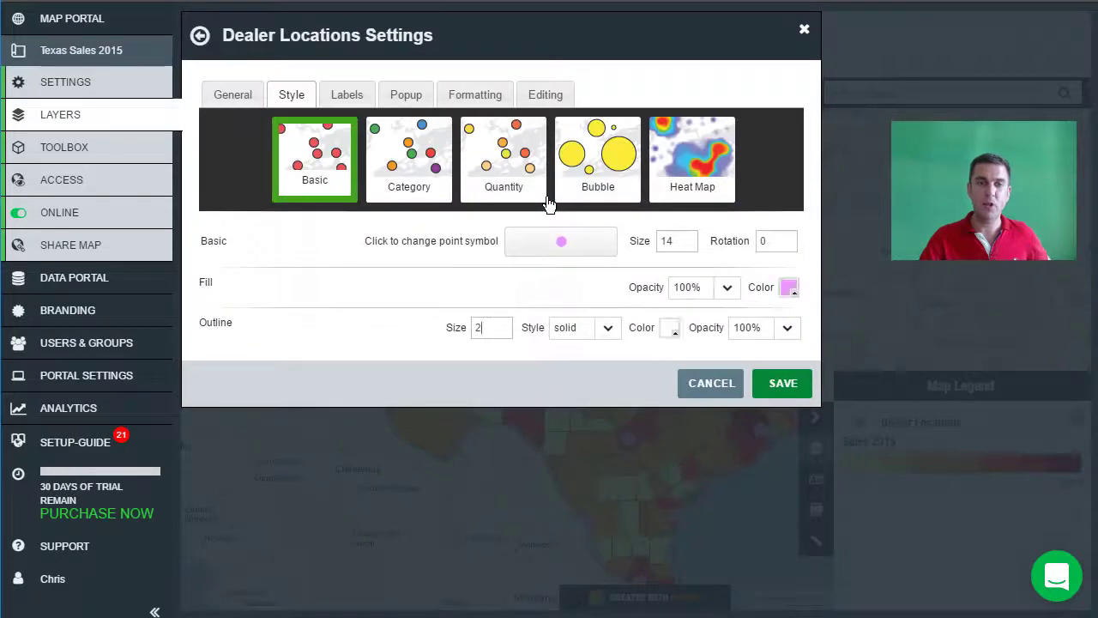
{"action": "left_click", "coordinate": [348, 101]}
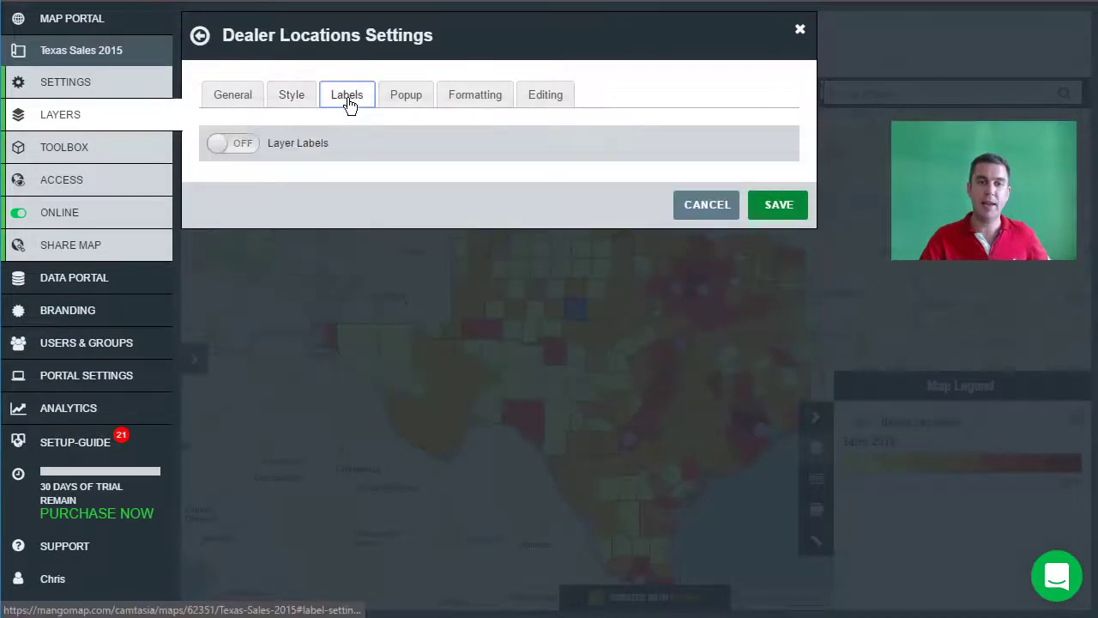
{"action": "left_click", "coordinate": [230, 152]}
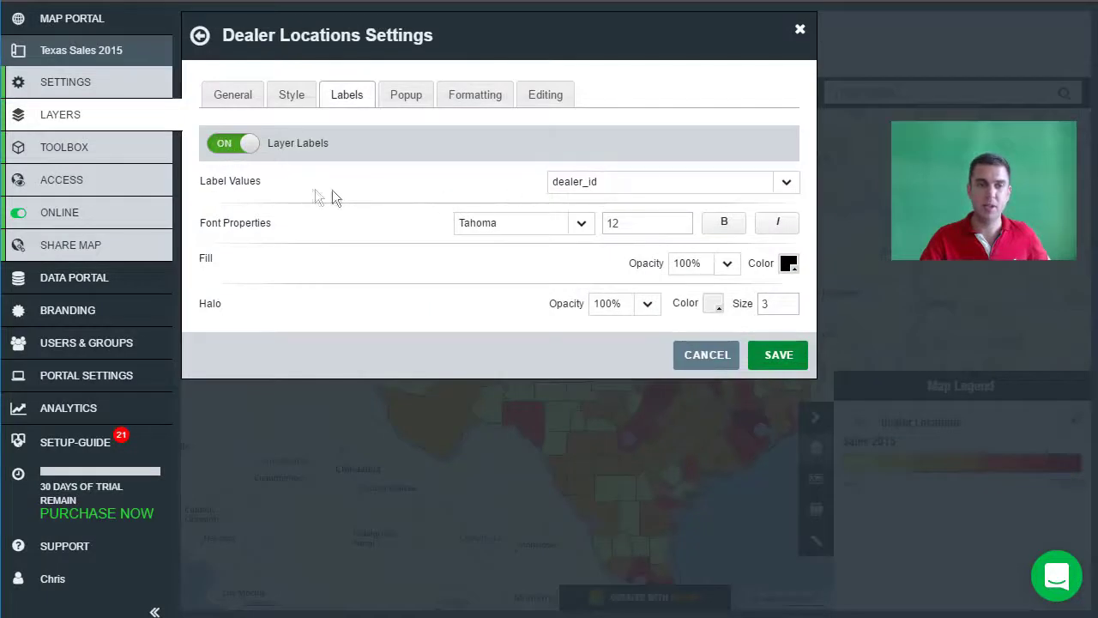
{"action": "left_click", "coordinate": [787, 184]}
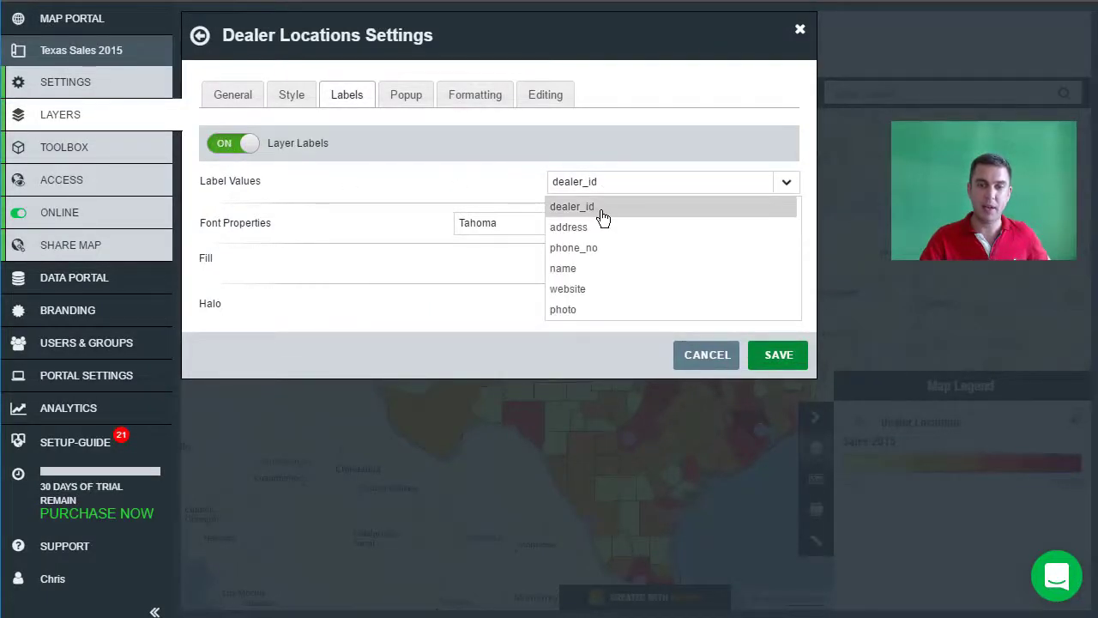
{"action": "left_click", "coordinate": [563, 269]}
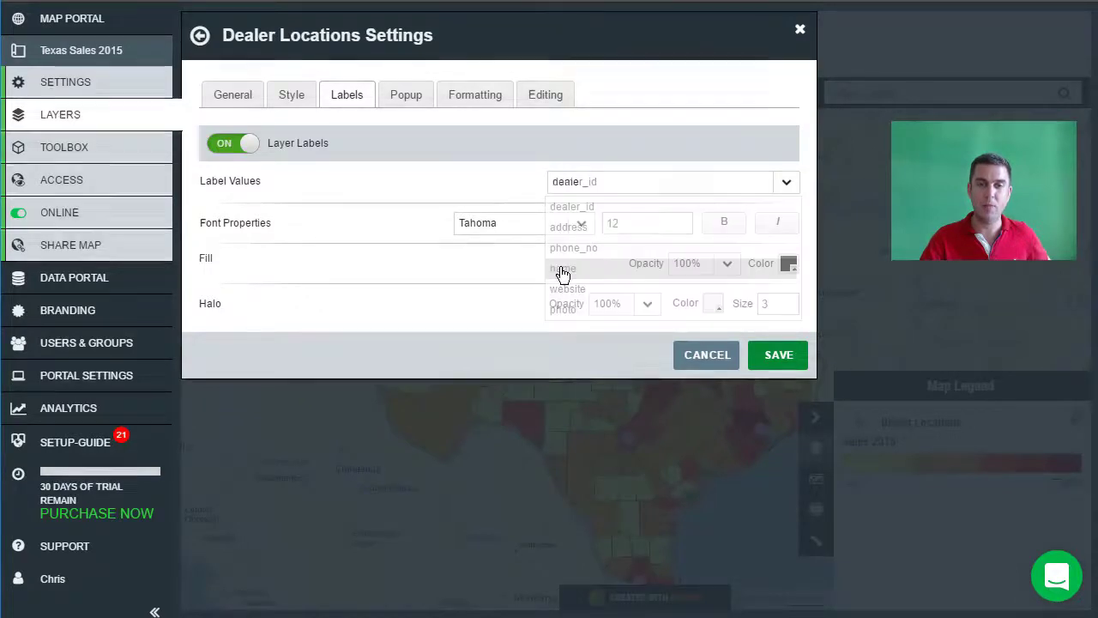
{"action": "left_click", "coordinate": [778, 358]}
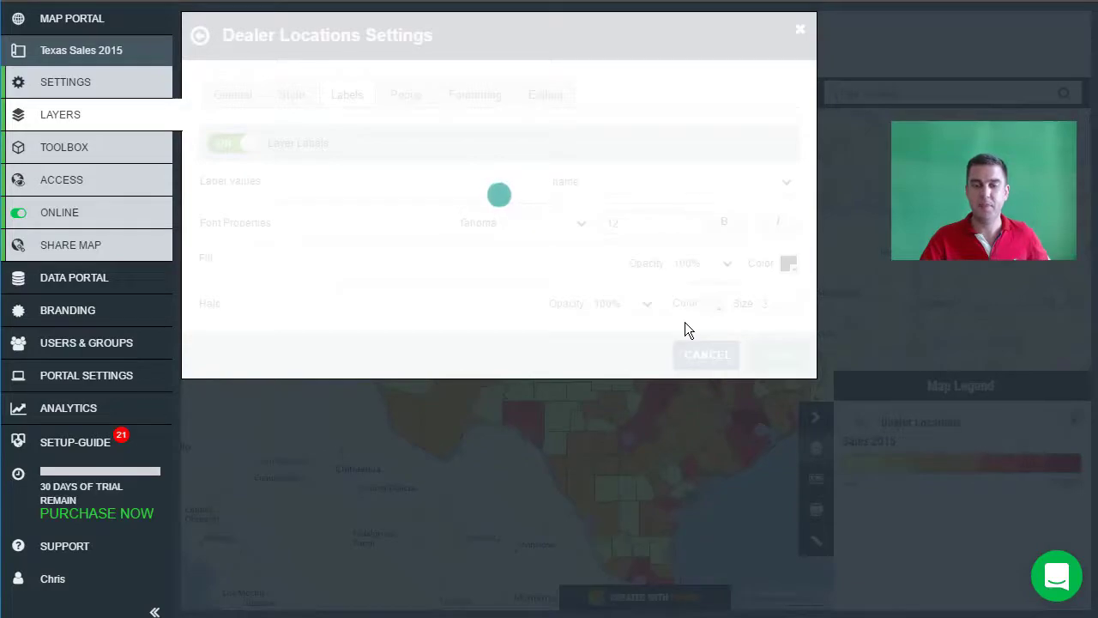
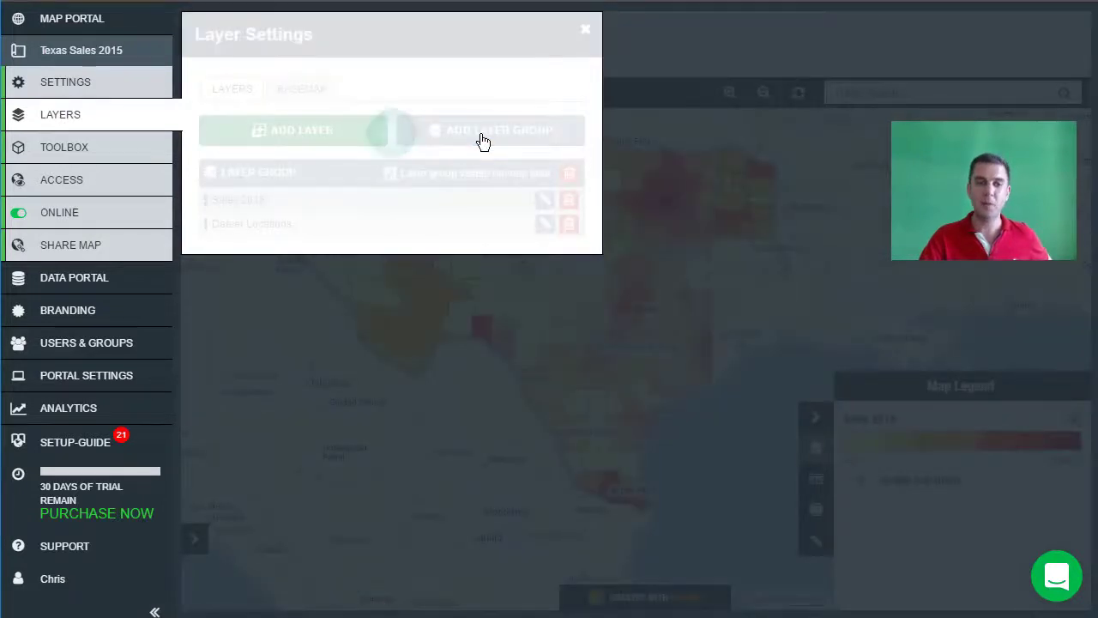
Move Dealer Locations into a new layer group above Sales 2015, make that group visible on map load and close the layer settings.
{"action": "left_click", "coordinate": [483, 137]}
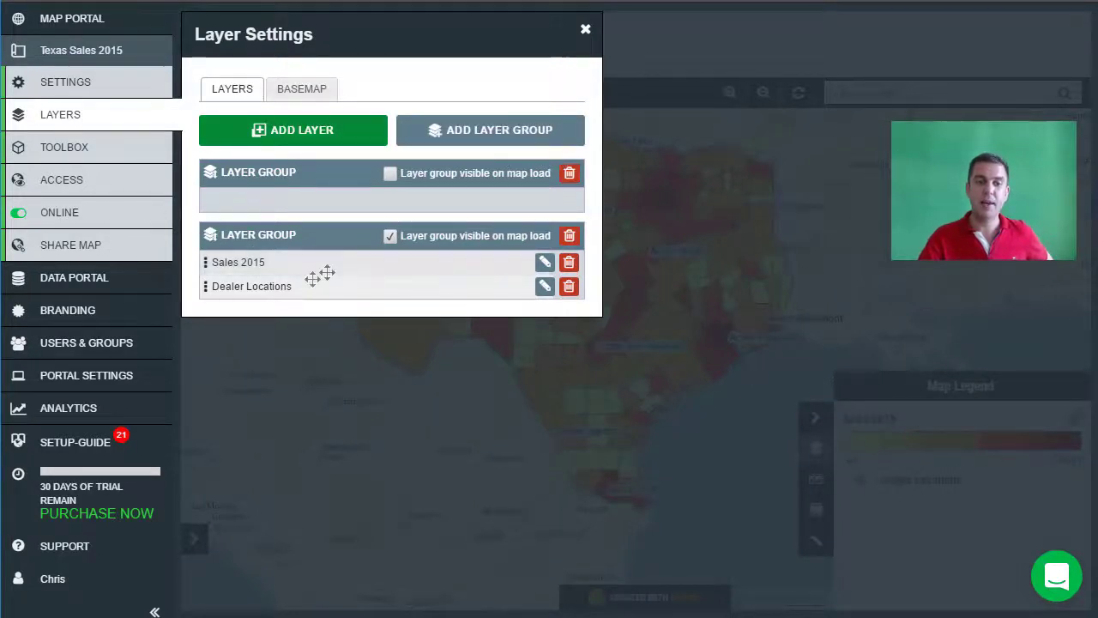
{"action": "left_click_drag", "start_coordinate": [280, 291], "coordinate": [286, 206]}
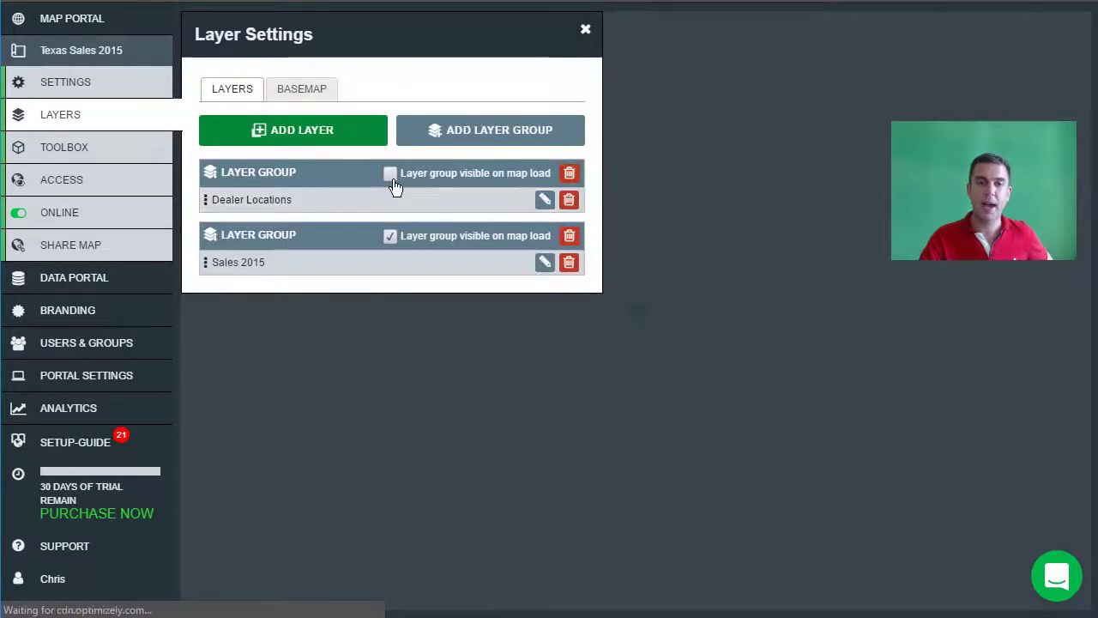
{"action": "left_click", "coordinate": [390, 174]}
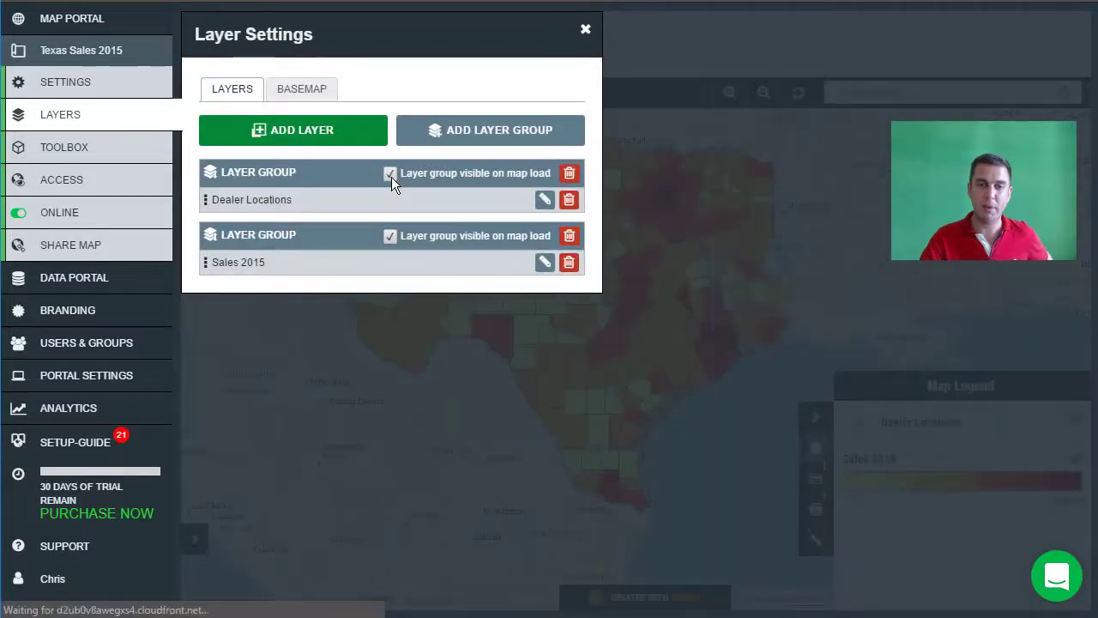
{"action": "left_click", "coordinate": [585, 32]}
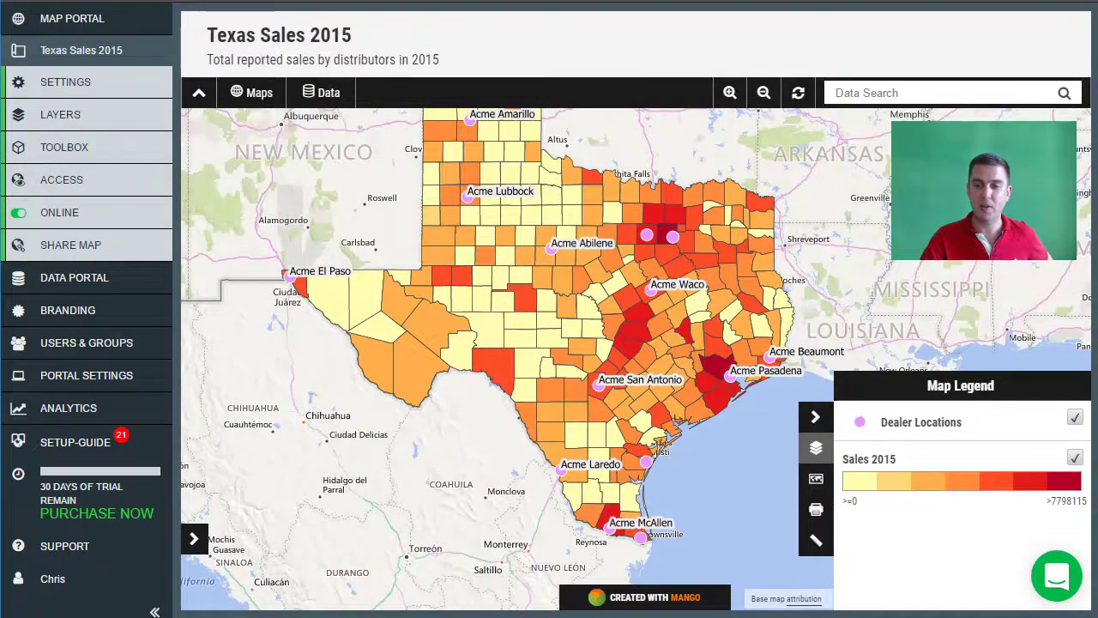
Try out the separate layer groups by switching Dealer Locations and Sales 2015 off and on again in the map legend.
{"action": "left_click", "coordinate": [1077, 421]}
{"action": "left_click", "coordinate": [1077, 421]}
{"action": "left_click", "coordinate": [1076, 461]}
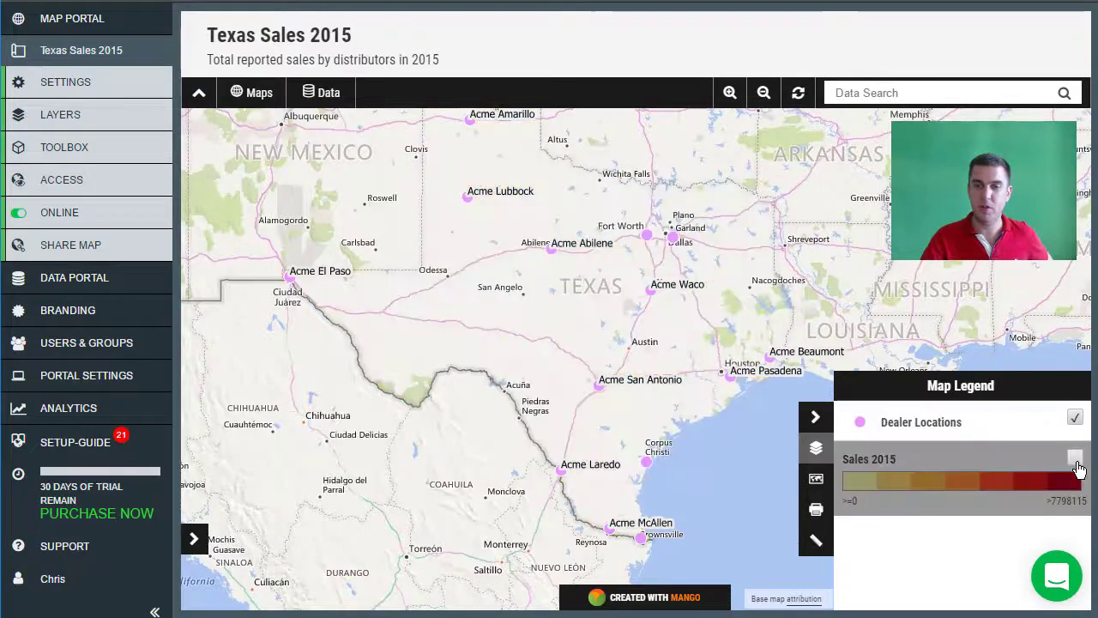
{"action": "left_click", "coordinate": [1076, 460]}
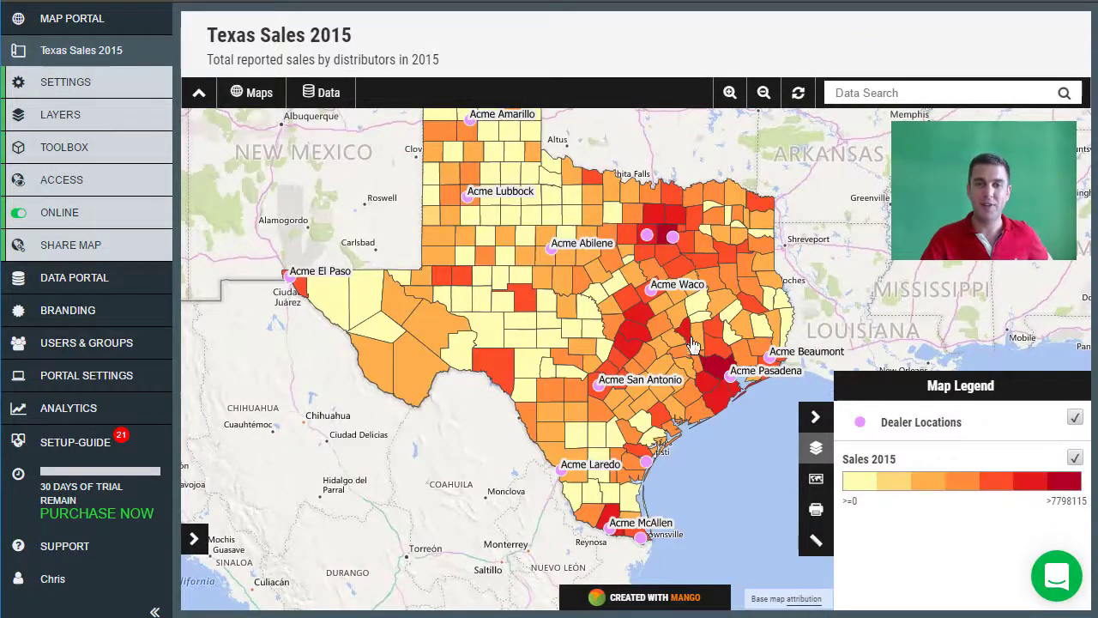
{"action": "left_click_drag", "start_coordinate": [620, 333], "coordinate": [650, 381]}
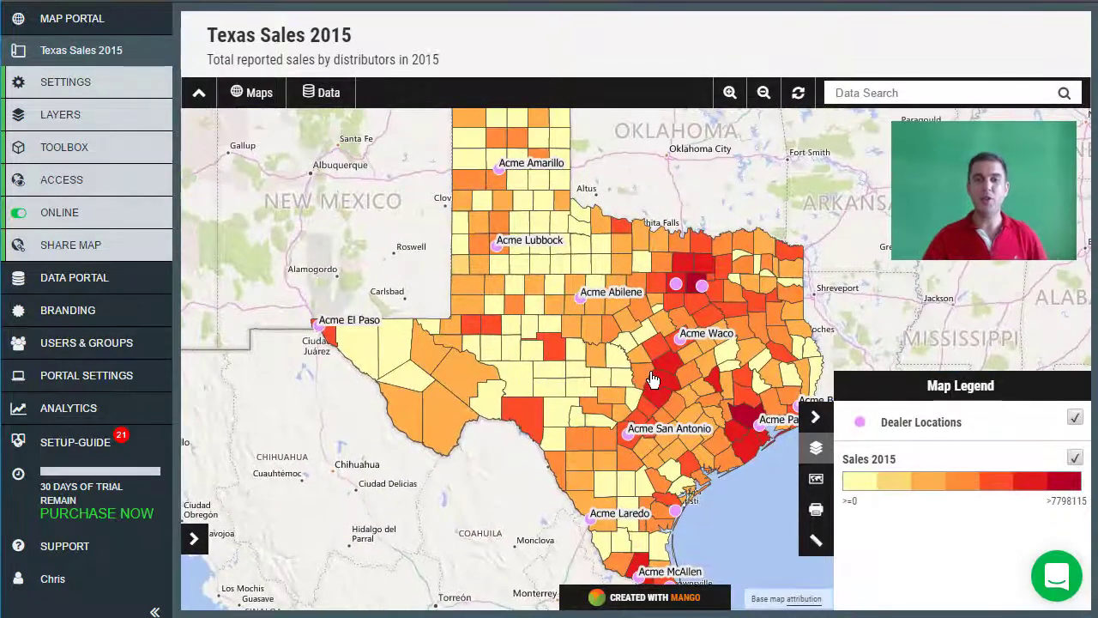